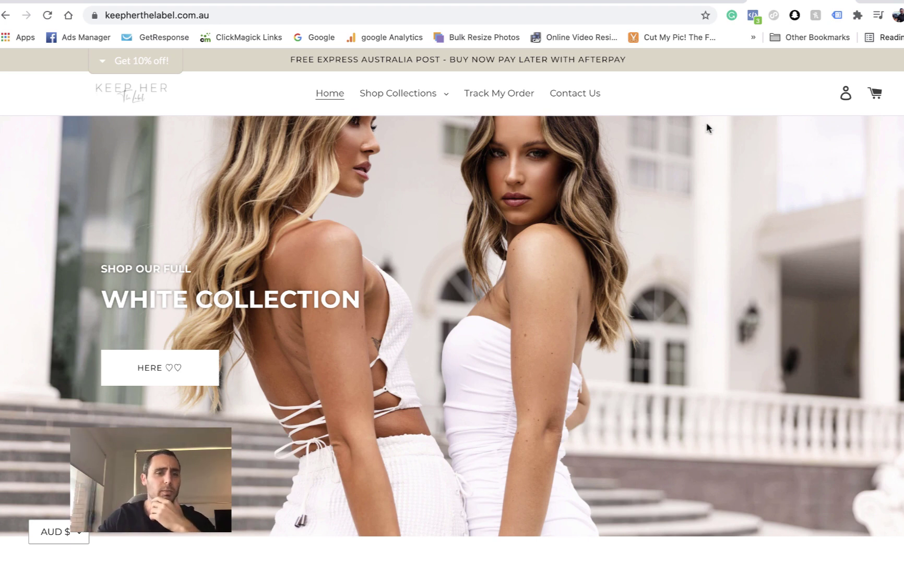
- Scroll up and down the Keep Her The Label home page to look it over
scroll(567, 218, "down", 1)
scroll(567, 218, "down", 2)
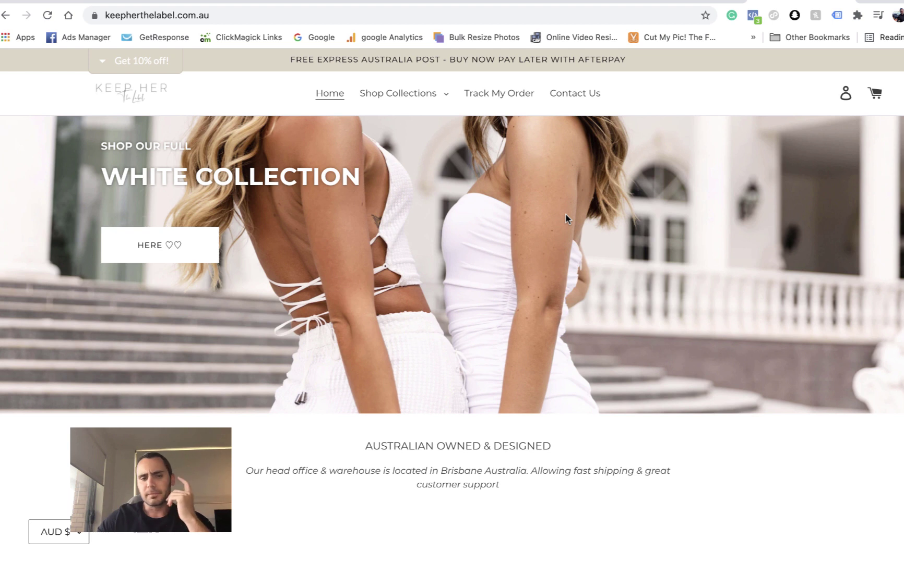
scroll(567, 218, "up", 3)
scroll(566, 218, "up", 1)
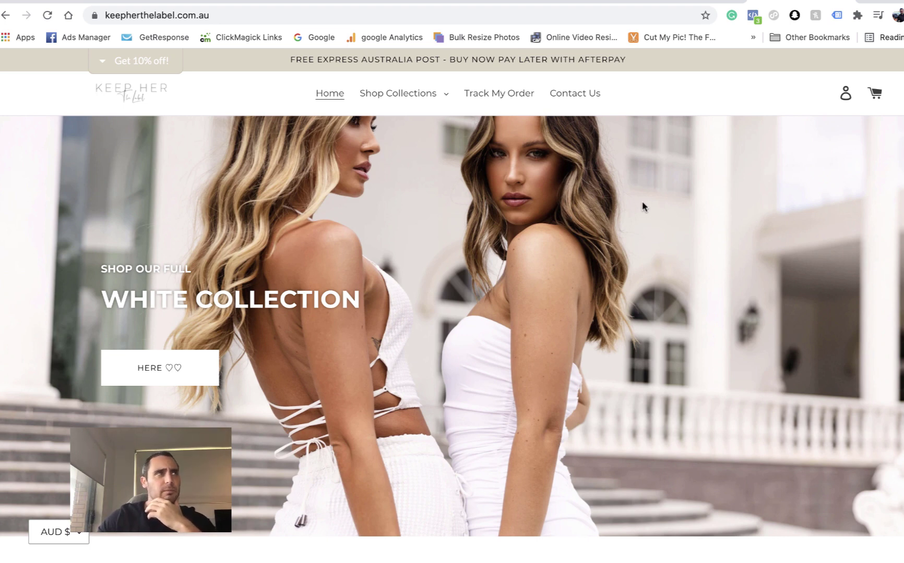
scroll(642, 203, "down", 2)
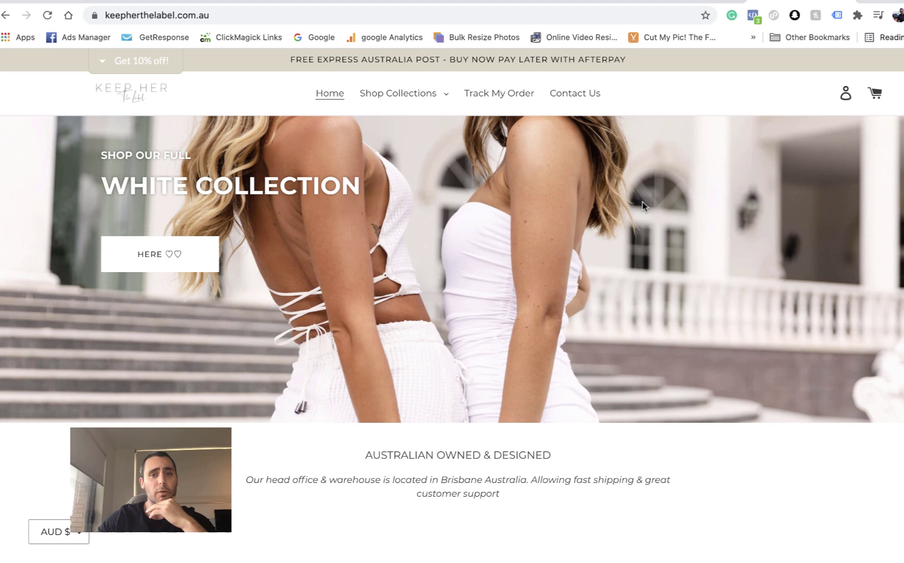
scroll(642, 204, "up", 2)
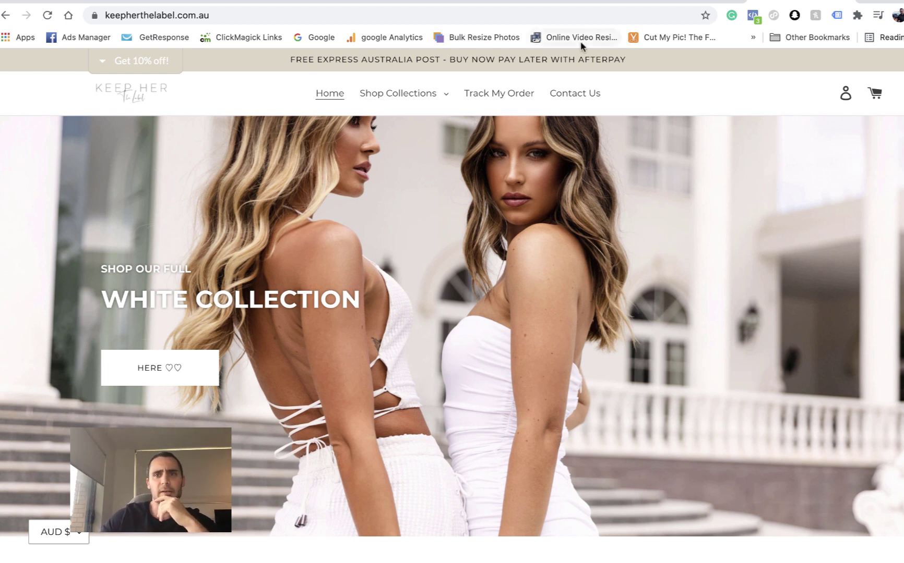
- Check the site's single Facebook pixel (PageView) in Pixel Helper, then close the report
left_click(754, 18)
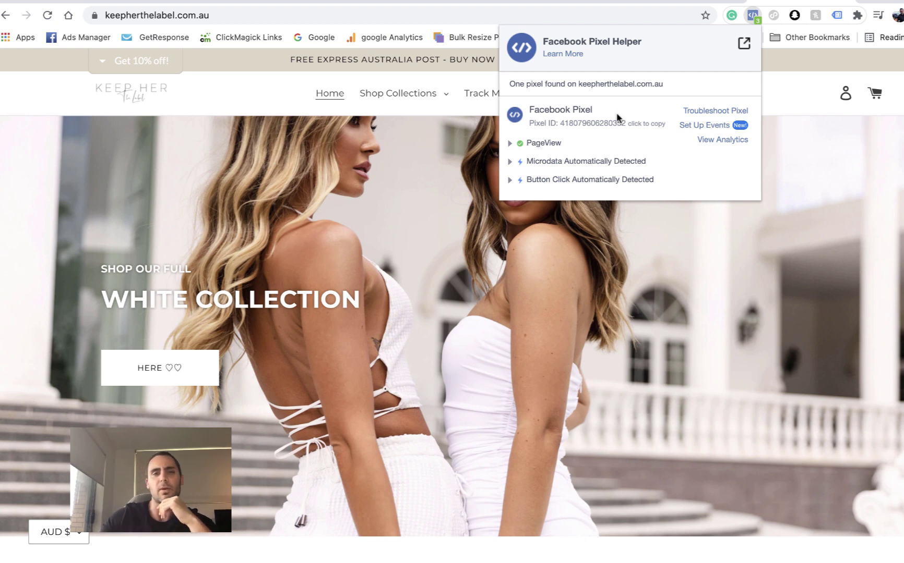
left_click(755, 19)
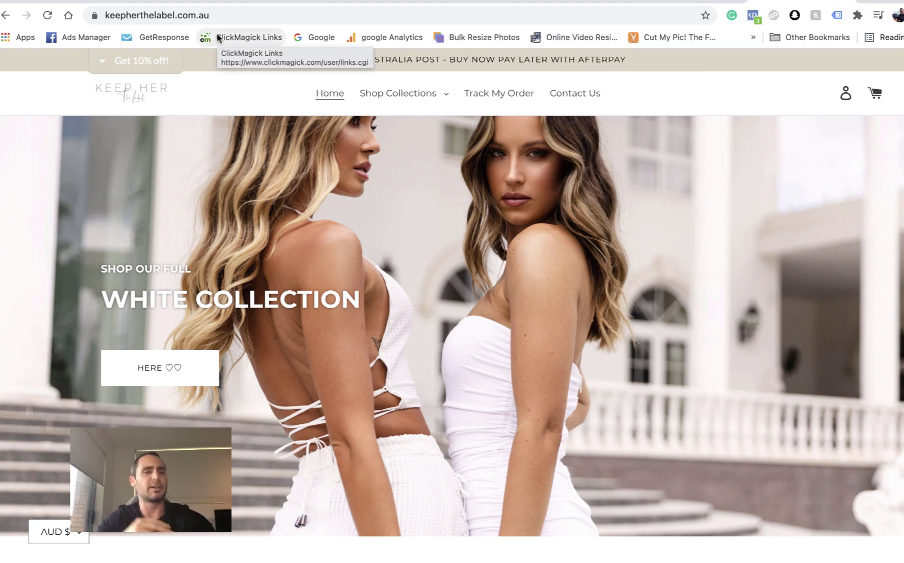
- Switch to the Ads Manager tab and go to the Audiences page from the business tools menu
key("ctrl+Tab")
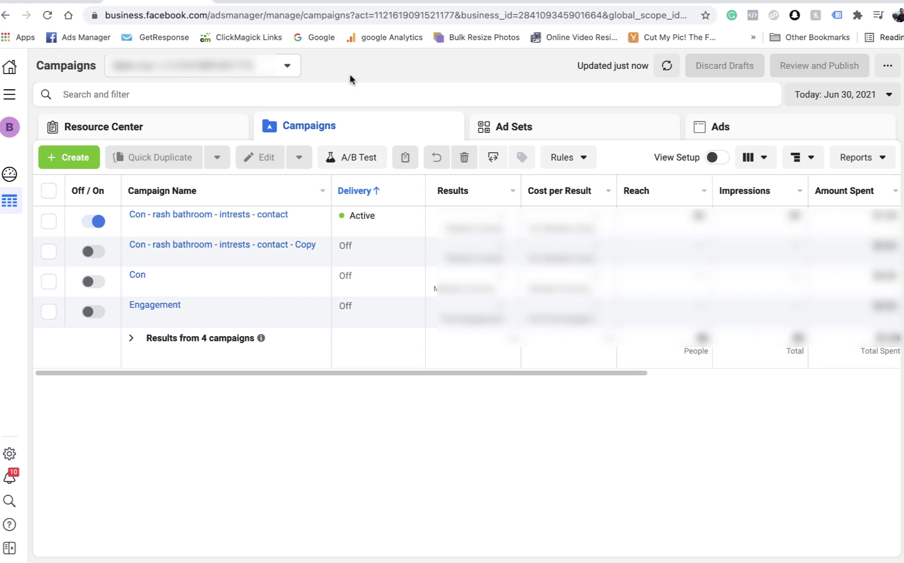
left_click(12, 99)
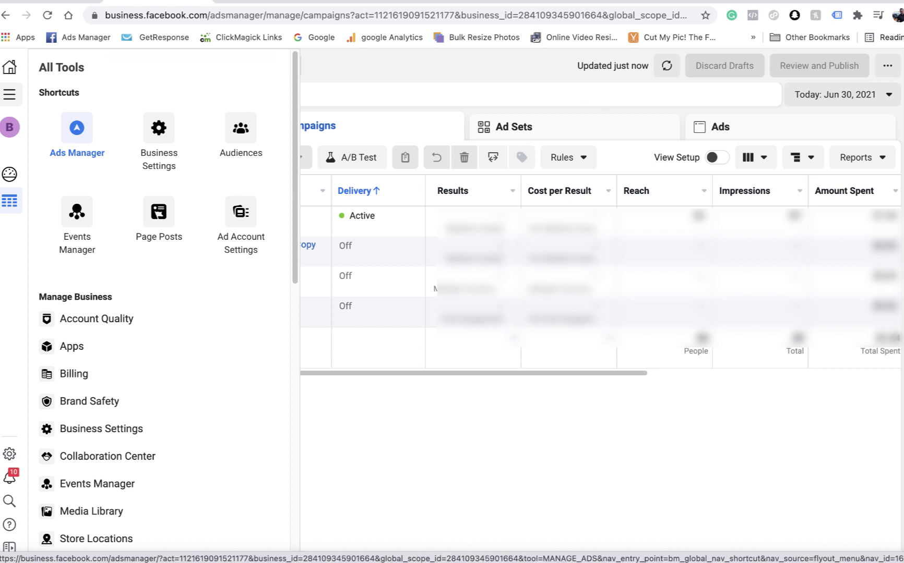
left_click(8, 97)
left_click(8, 97)
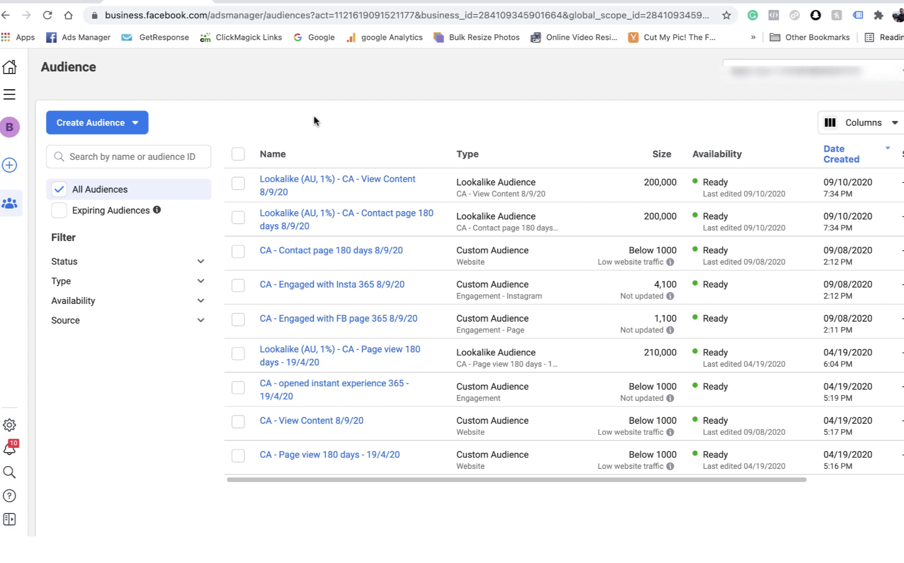
- Start a new Custom Audience based on website traffic
left_click(130, 127)
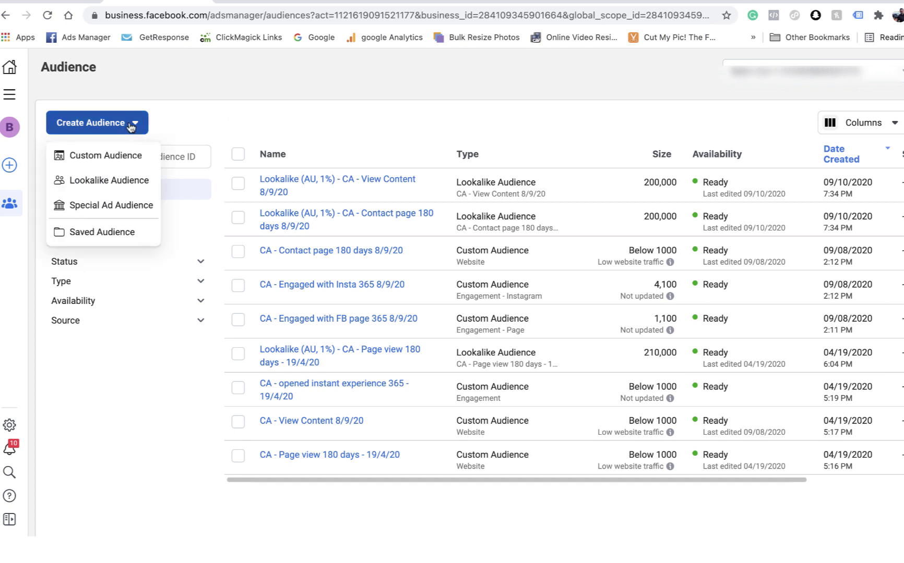
left_click(113, 151)
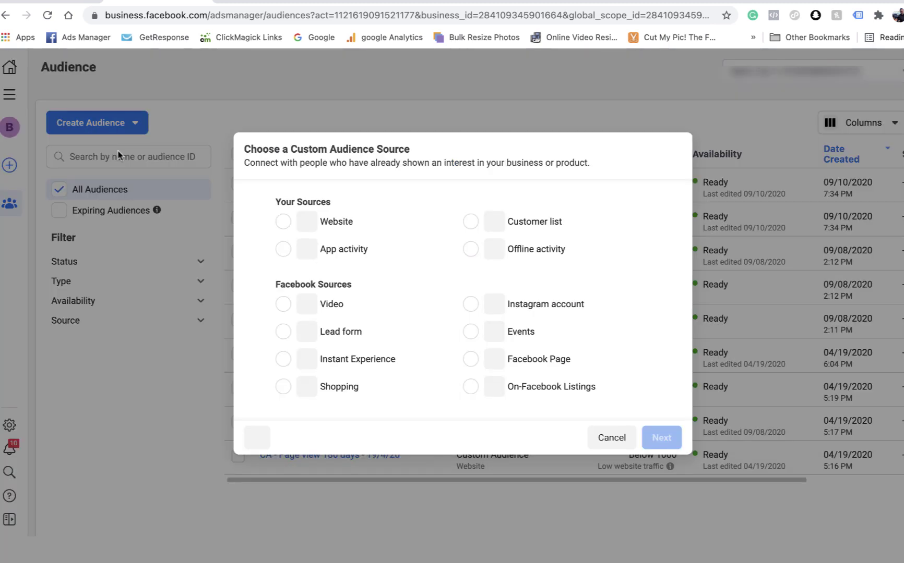
left_click(283, 224)
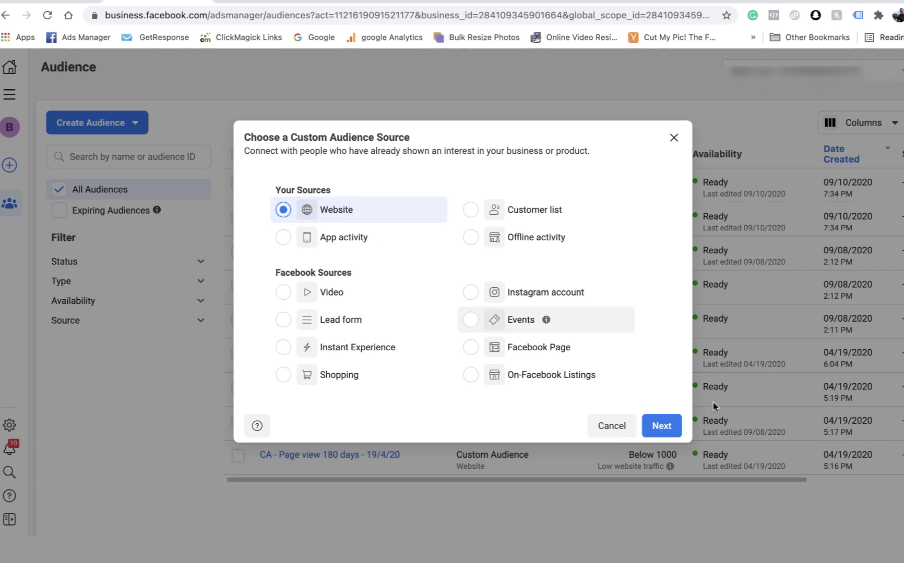
left_click(661, 426)
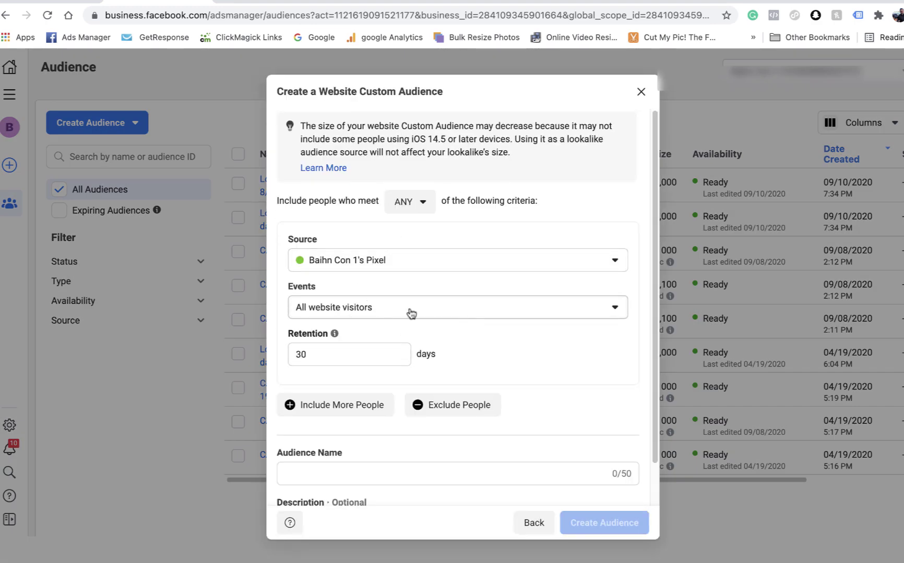
- Keep All website visitors over 30 days, name it 'CA - 30days website visits 30/6' and create it
left_click(412, 311)
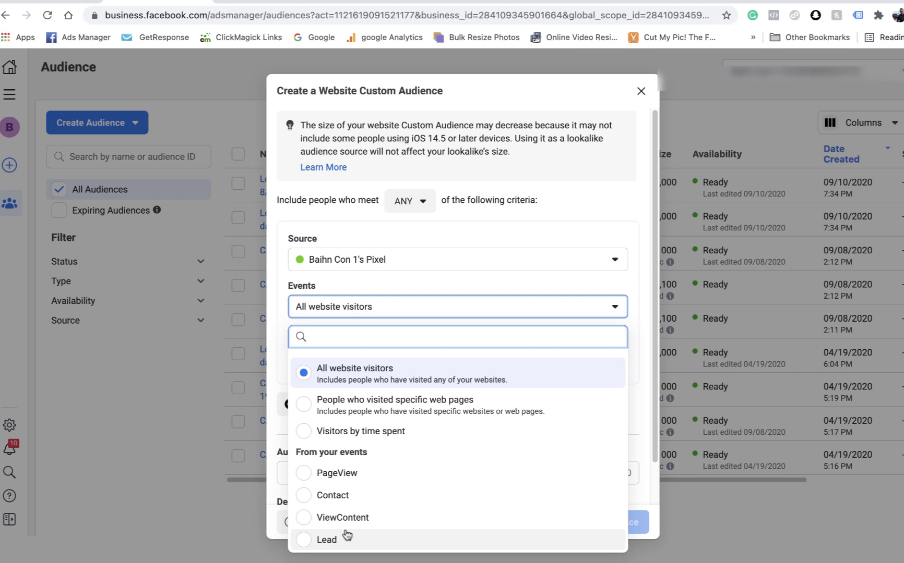
left_click(355, 381)
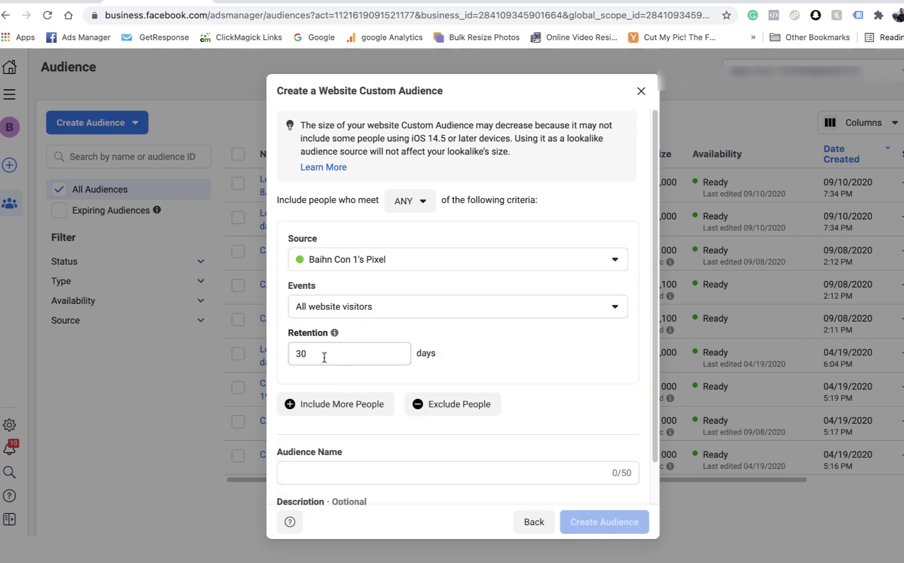
left_click(306, 355)
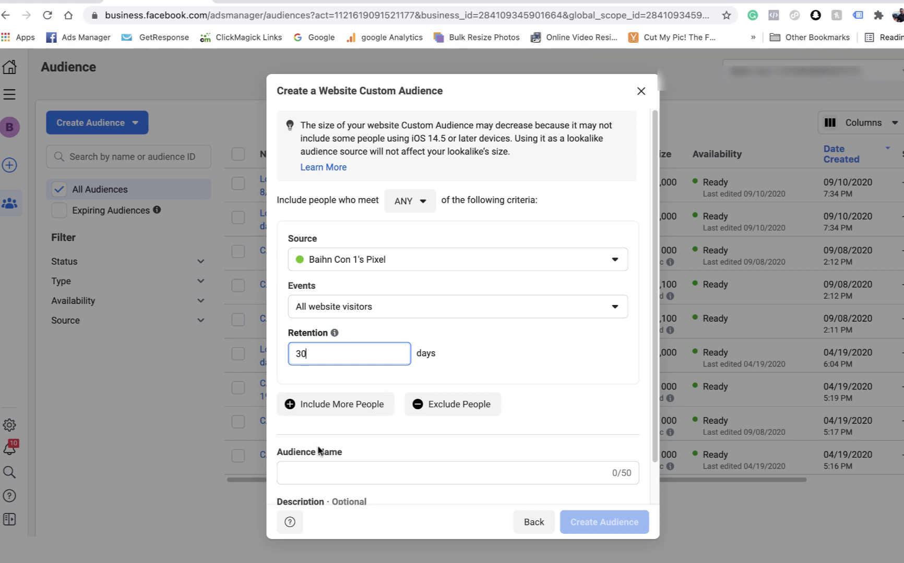
left_click(312, 471)
type("CA")
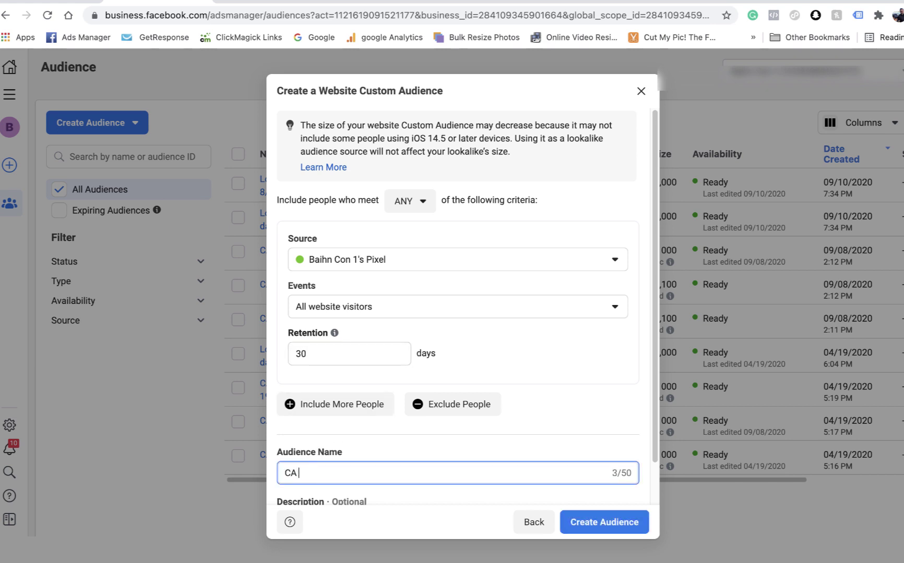
type(" - 30days website visits 30/6")
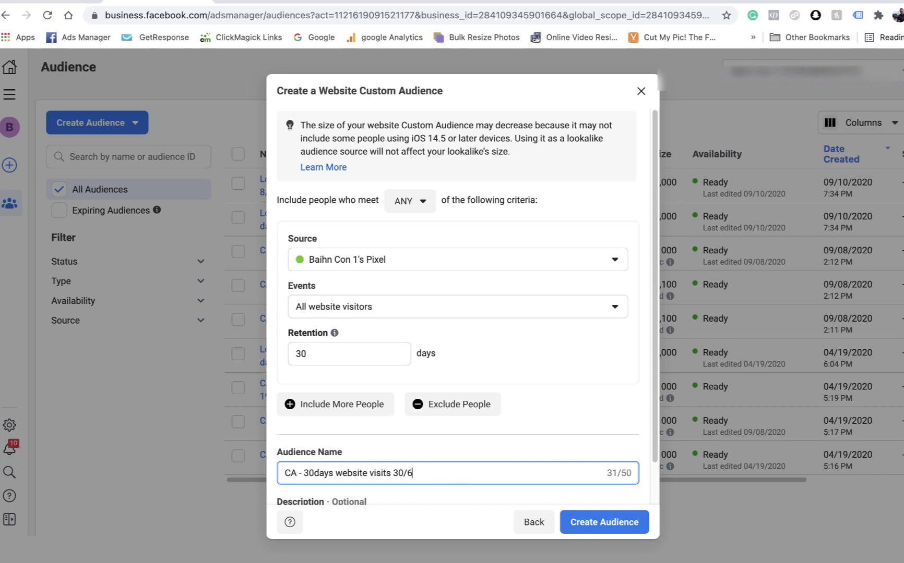
left_click(602, 522)
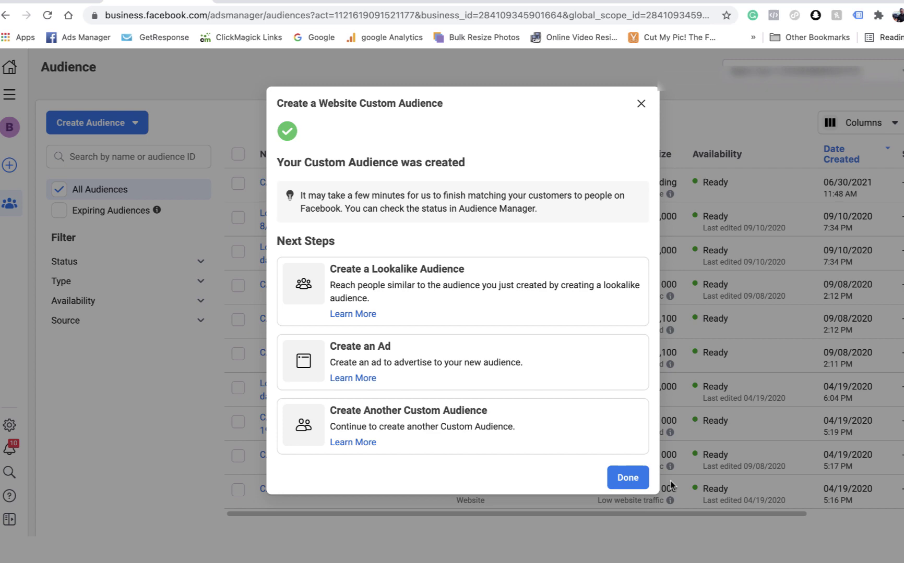
- Finish the audience, return to the Ads Manager campaigns overview and start a new campaign
left_click(628, 478)
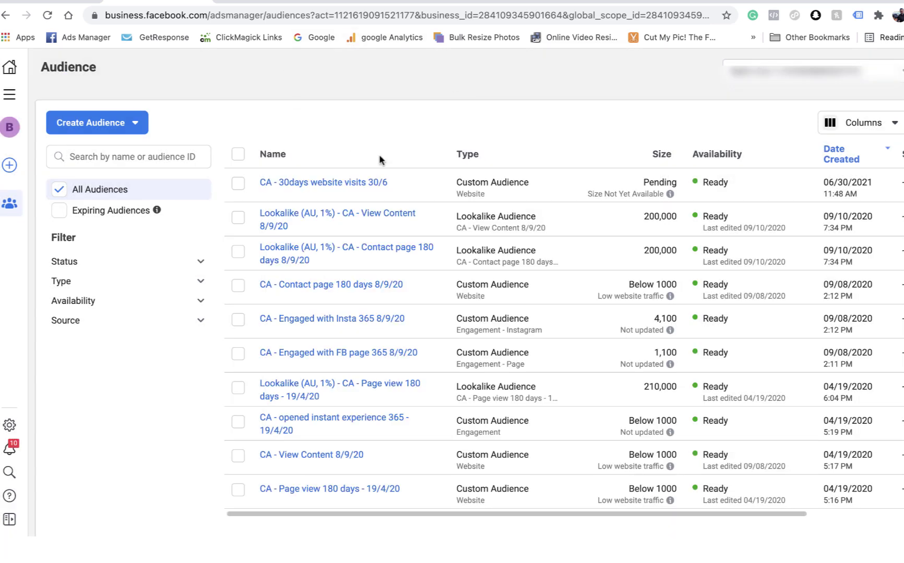
mouse_move(294, 182)
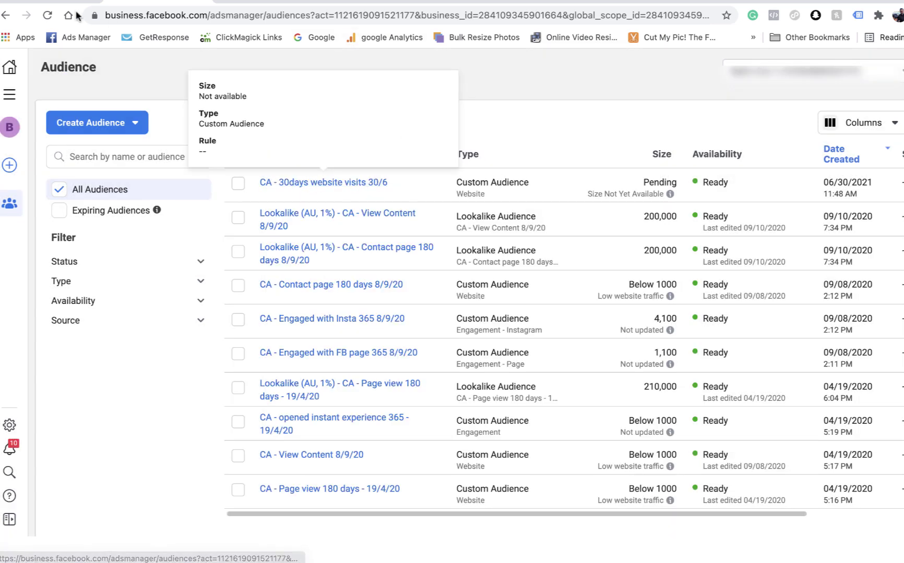
left_click(15, 99)
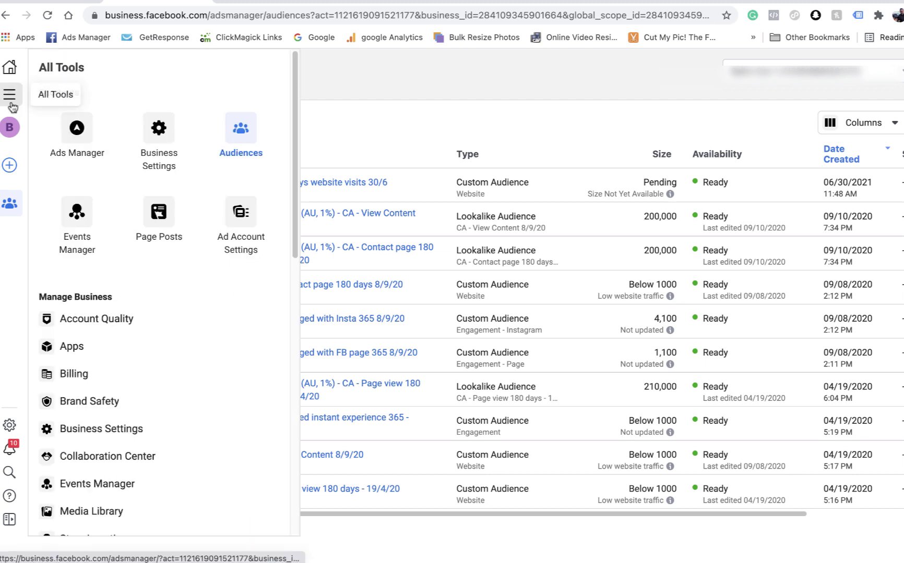
left_click(78, 135)
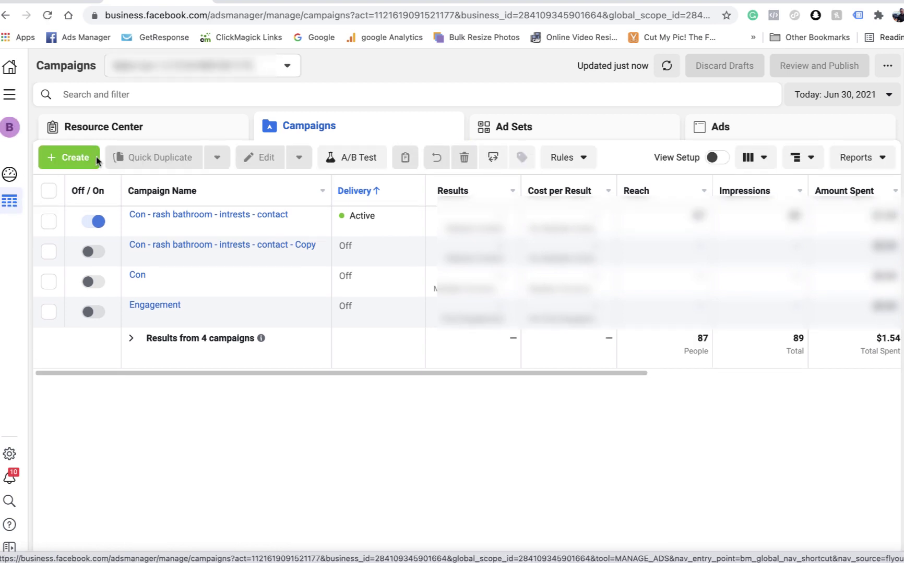
left_click(67, 162)
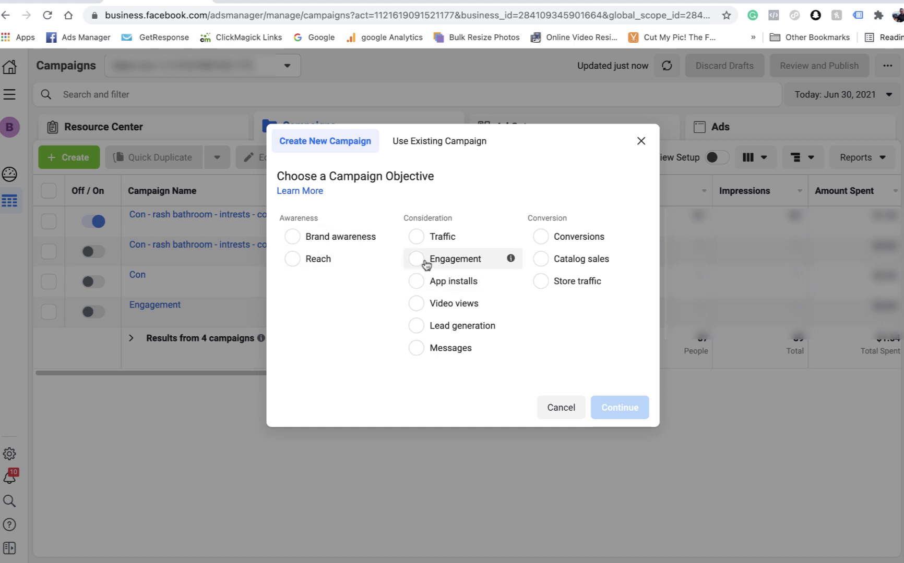
- Choose the Engagement objective and add a Post engagement campaign
left_click(424, 263)
scroll(502, 236, "down", 2)
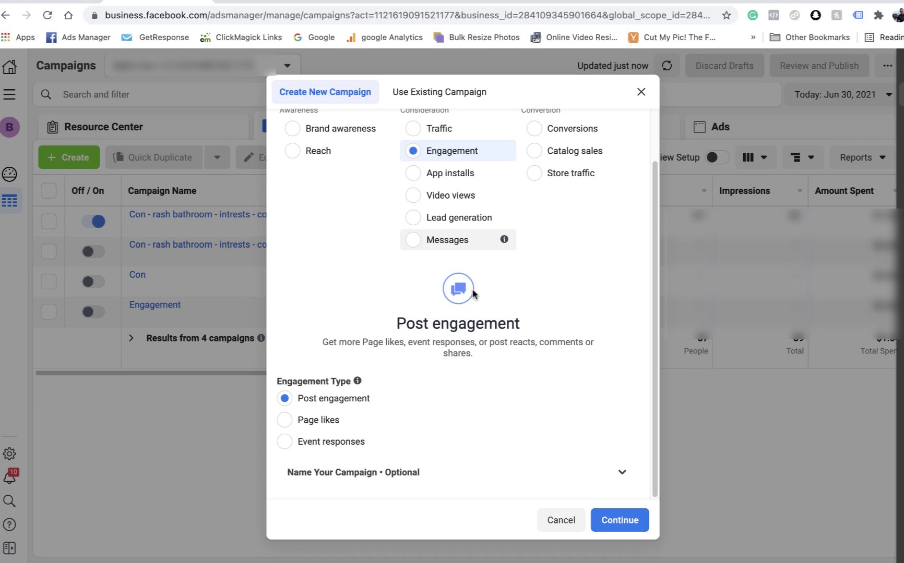
left_click(615, 521)
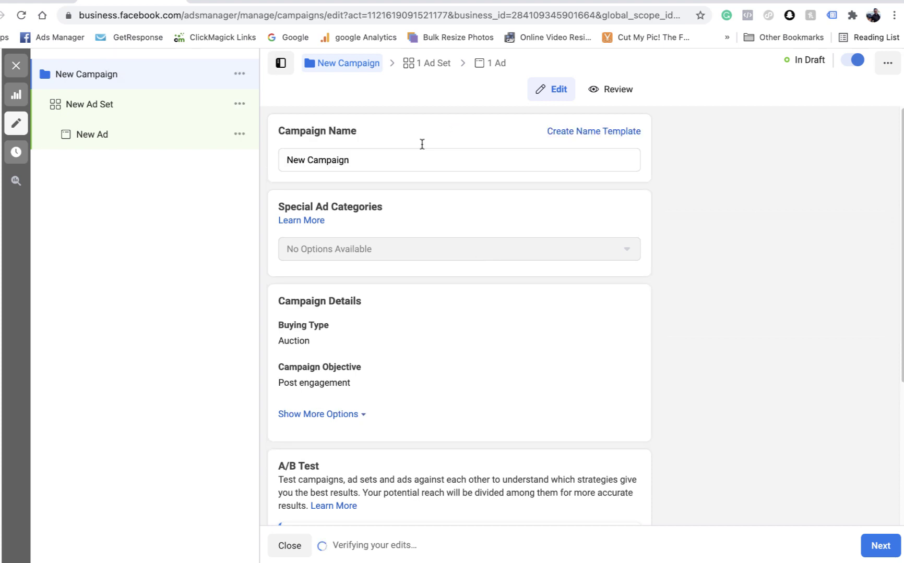
- Keep the default campaign name with budget optimization off, and continue to the ad set
left_click_drag(365, 159, 286, 155)
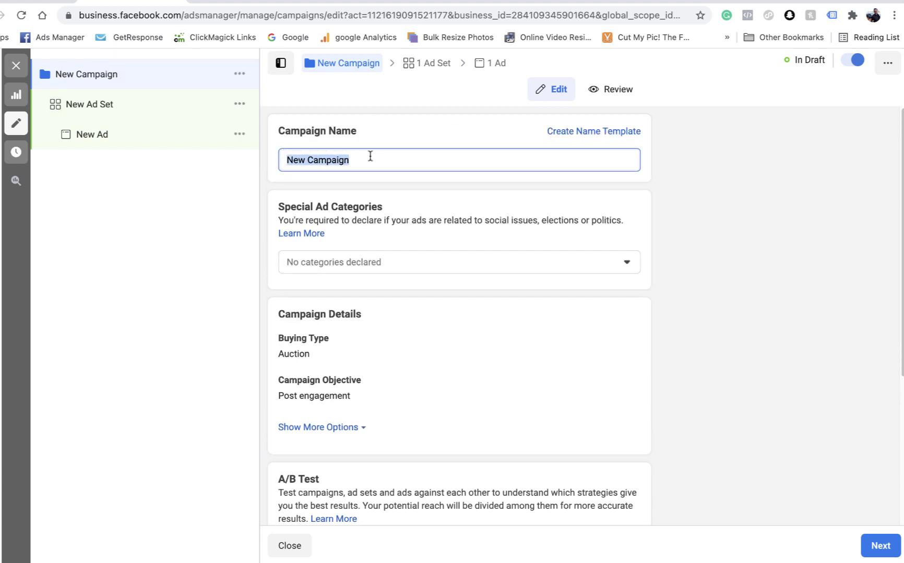
left_click(414, 132)
scroll(428, 227, "down", 5)
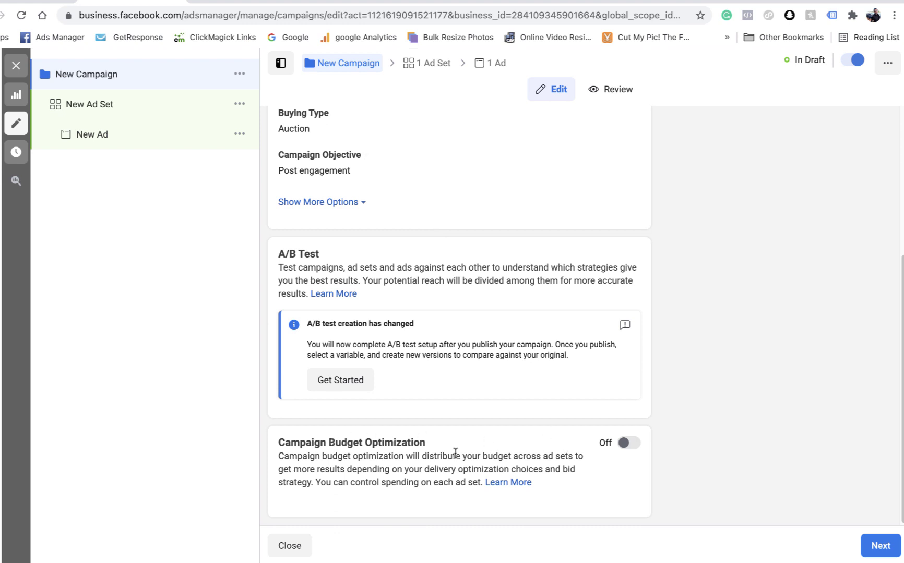
left_click(633, 445)
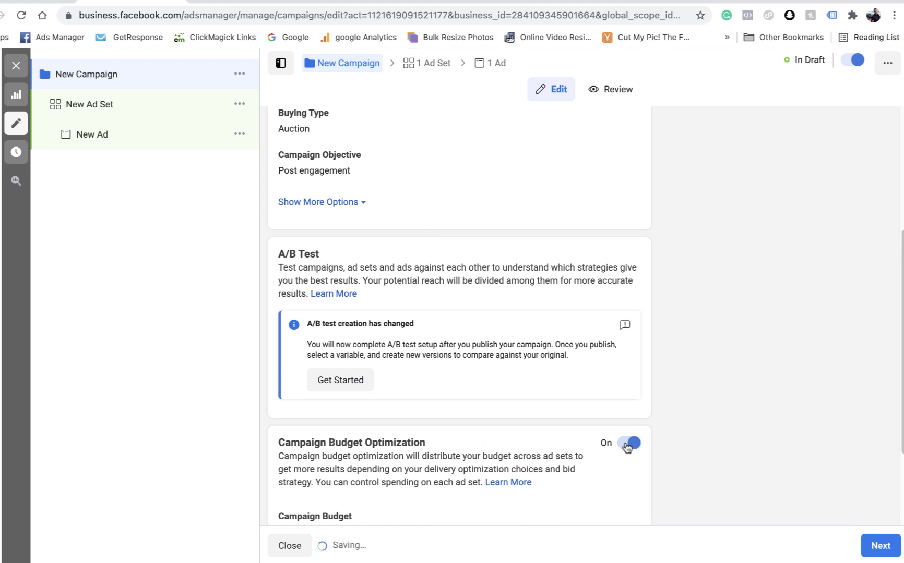
left_click(628, 445)
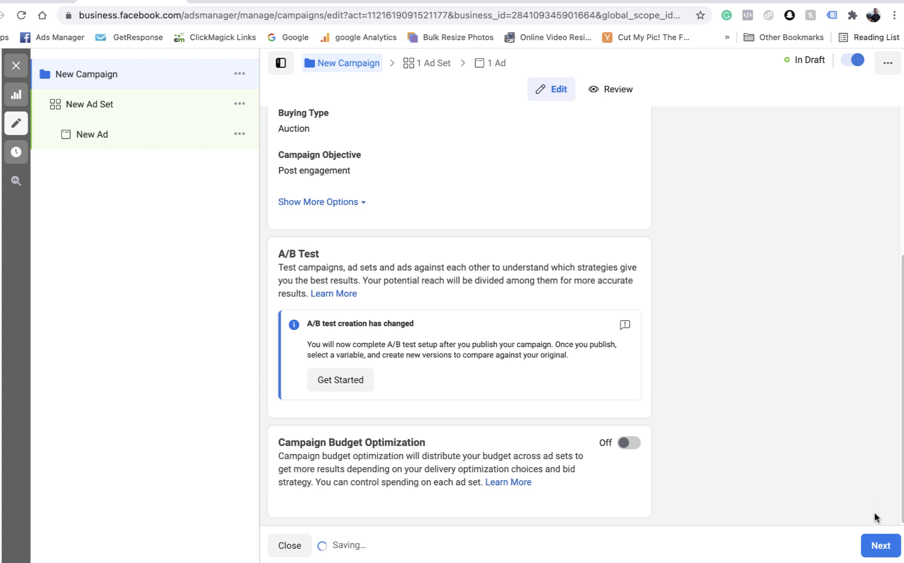
left_click(880, 546)
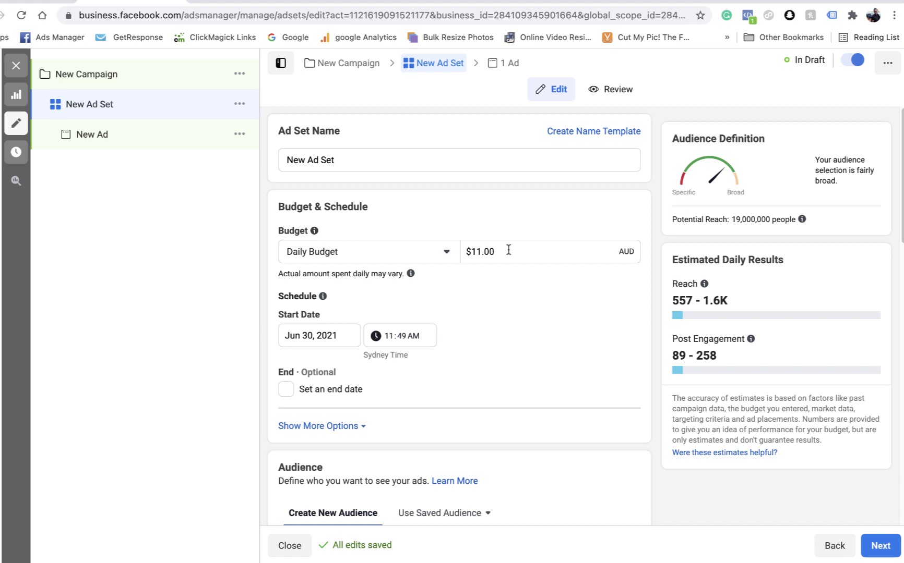
- Search the ad set's saved audiences, filtered to Custom Audiences only
scroll(456, 286, "down", 3)
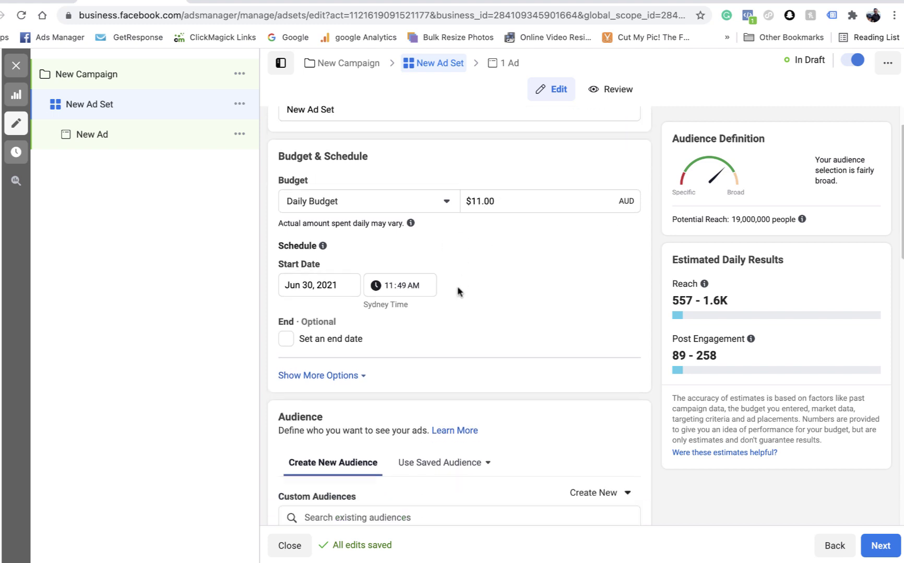
scroll(333, 292, "down", 3)
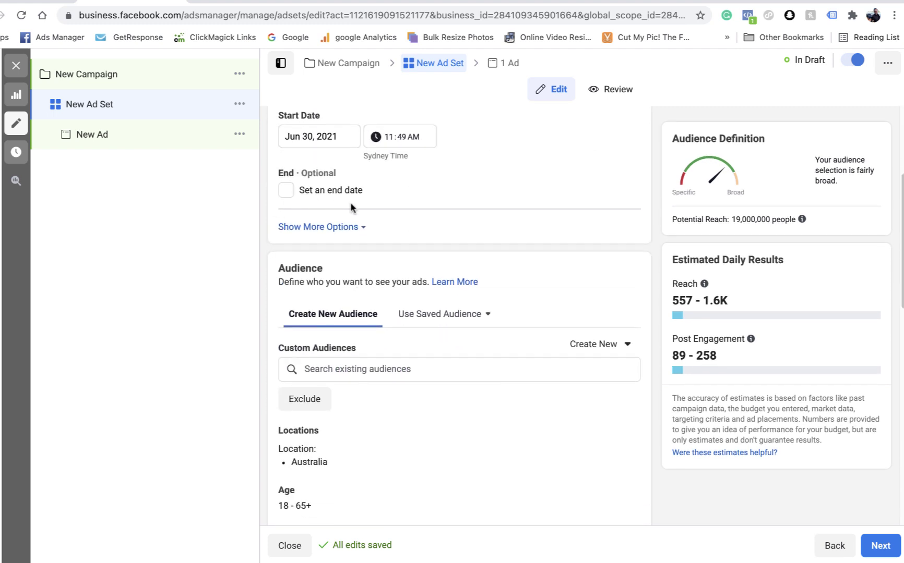
scroll(350, 202, "up", 1)
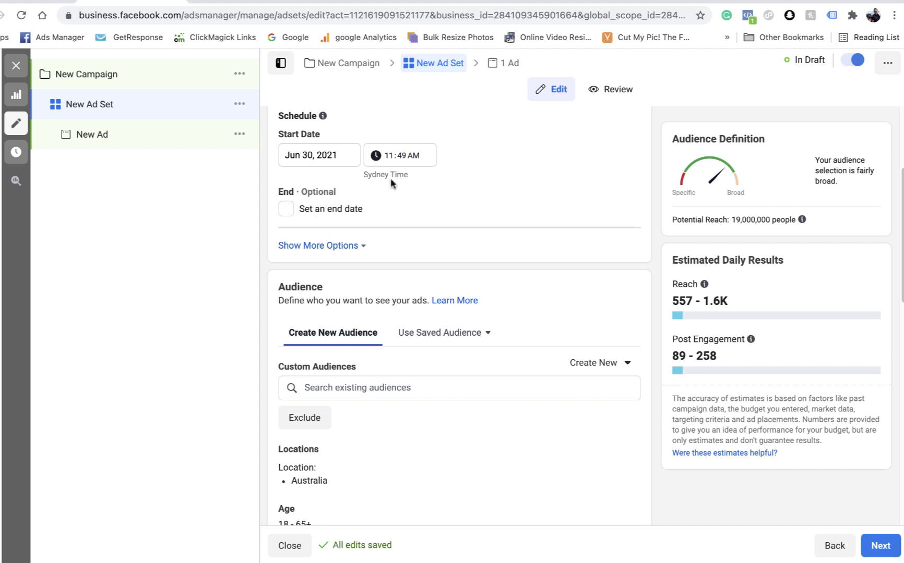
scroll(425, 236, "down", 3)
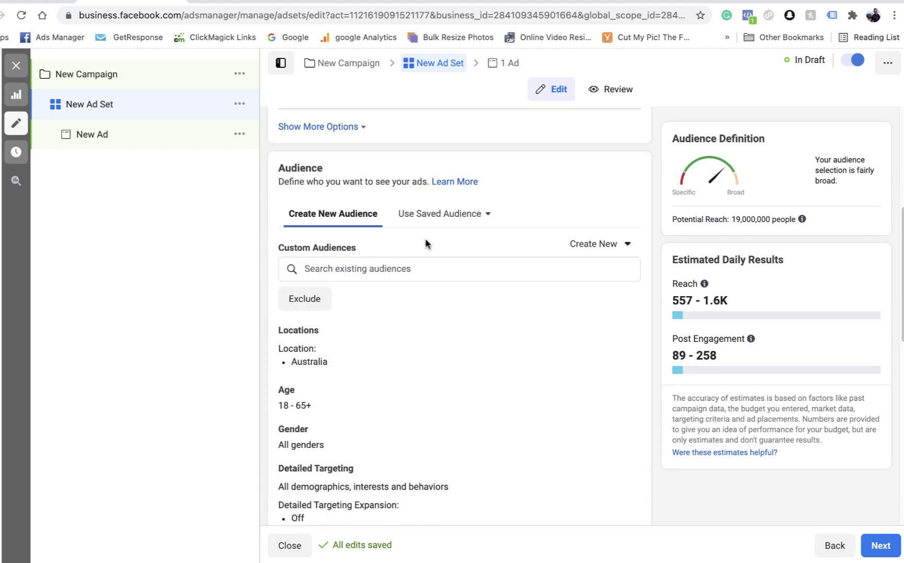
scroll(425, 238, "down", 1)
left_click(385, 232)
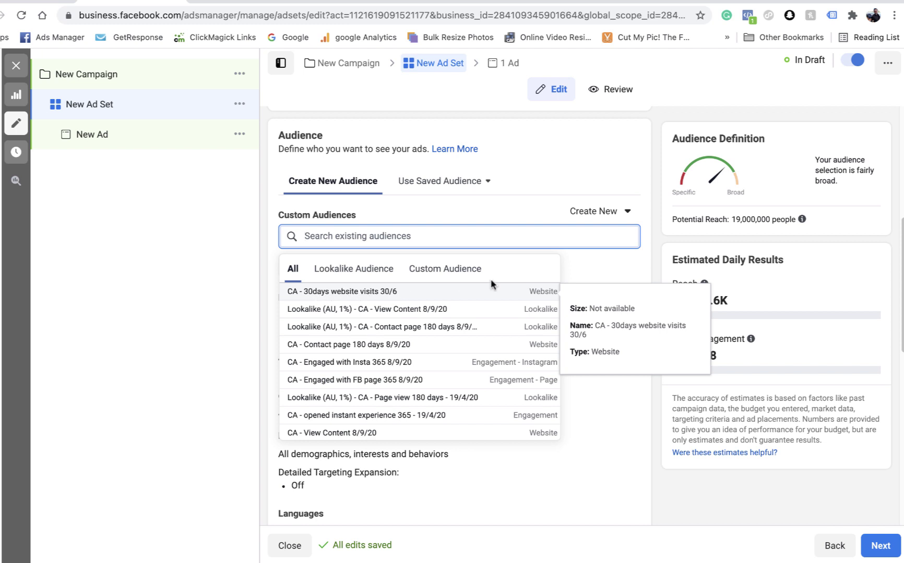
left_click(444, 268)
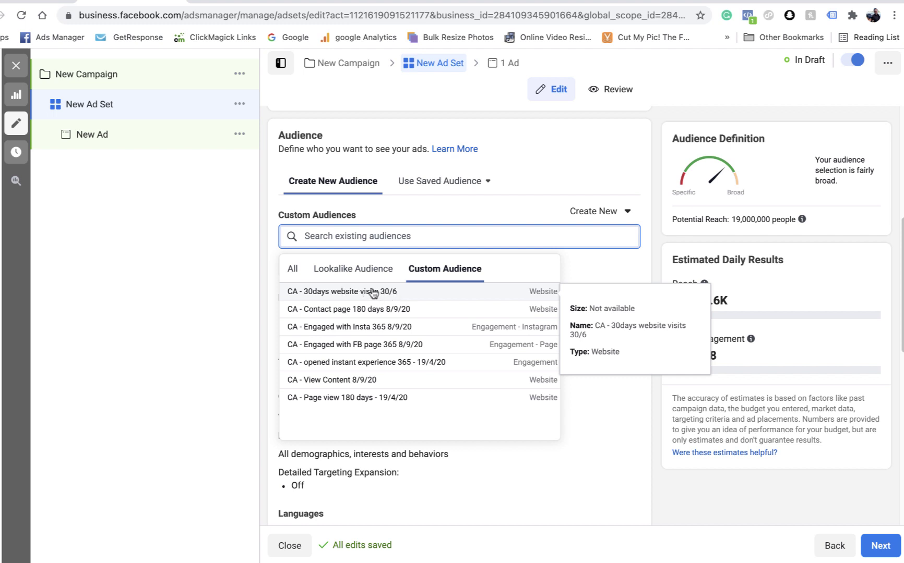
- Add the 'CA - 30days website visits 30/6' audience to the ad set
left_click(334, 292)
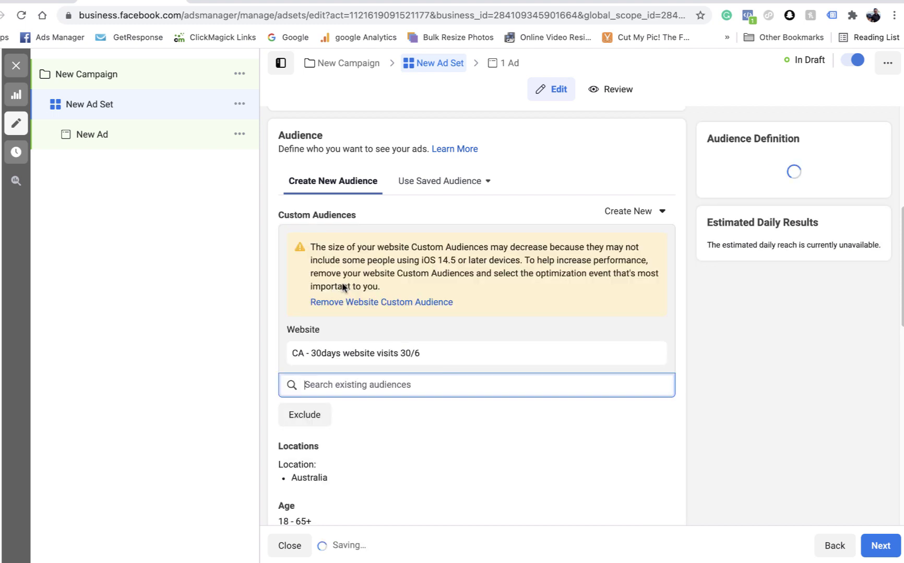
left_click(649, 310)
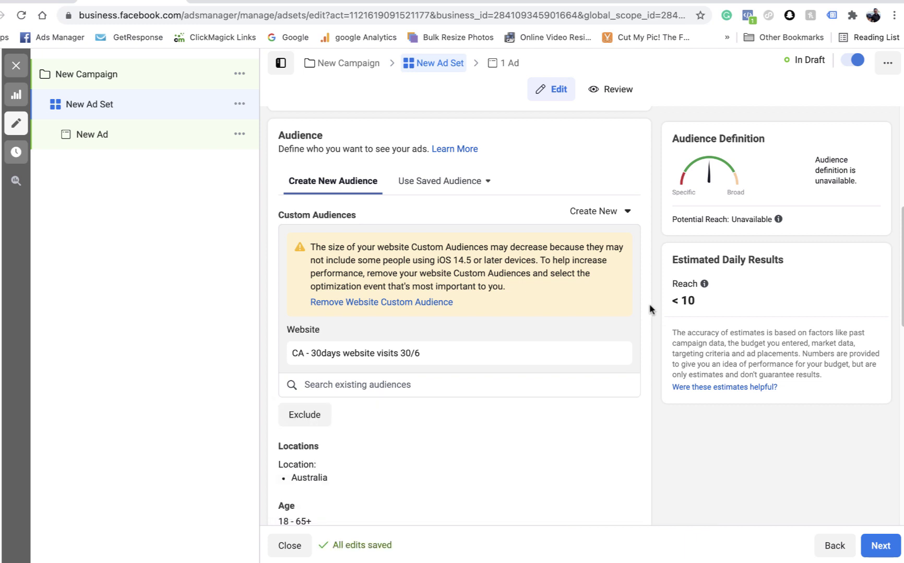
scroll(561, 284, "down", 5)
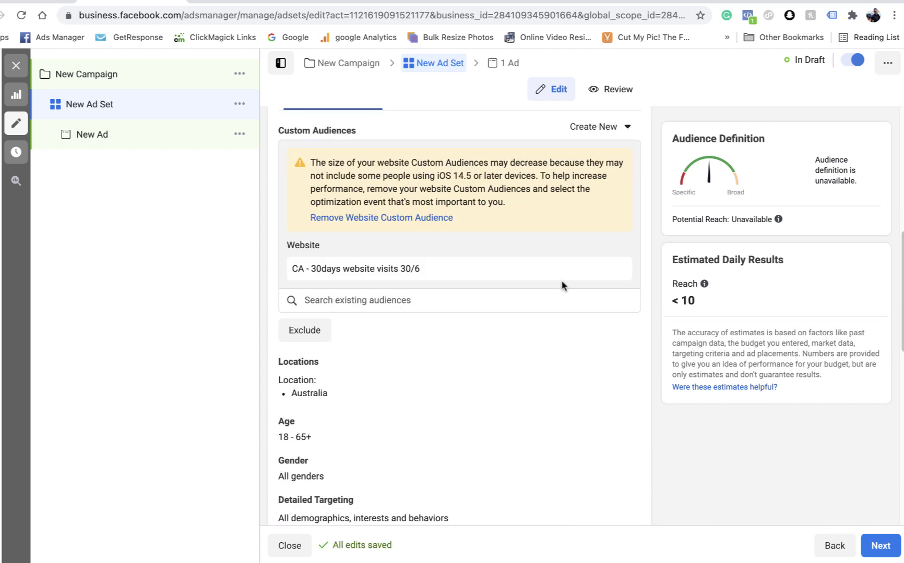
scroll(533, 277, "down", 3)
scroll(459, 198, "up", 1)
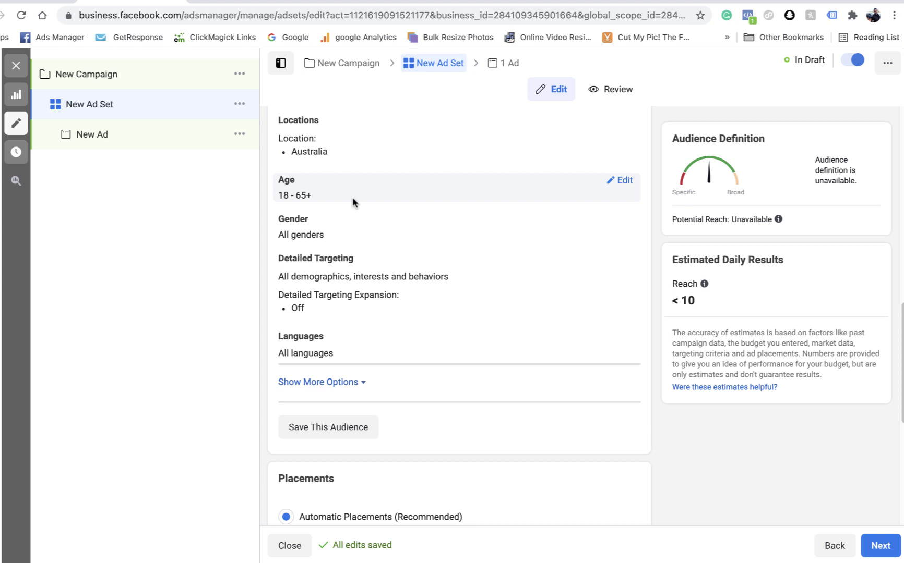
scroll(413, 343, "up", 4)
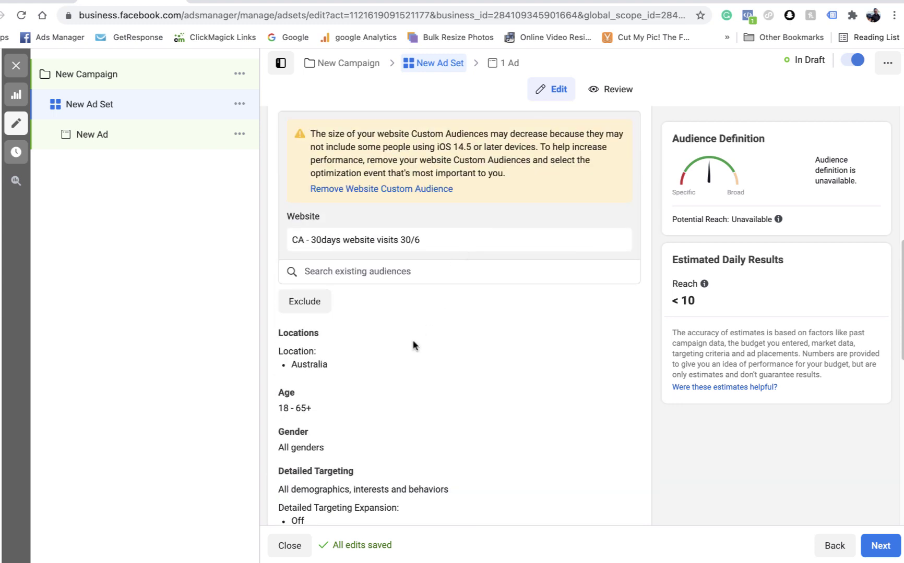
scroll(362, 386, "down", 2)
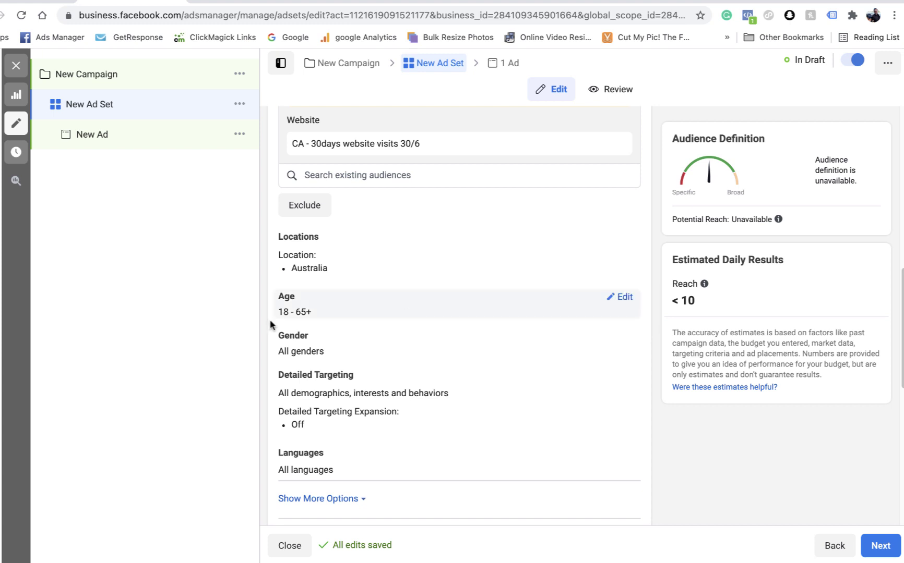
- Edit Detailed Targeting to toggle targeting expansion, then review the placements
mouse_move(434, 309)
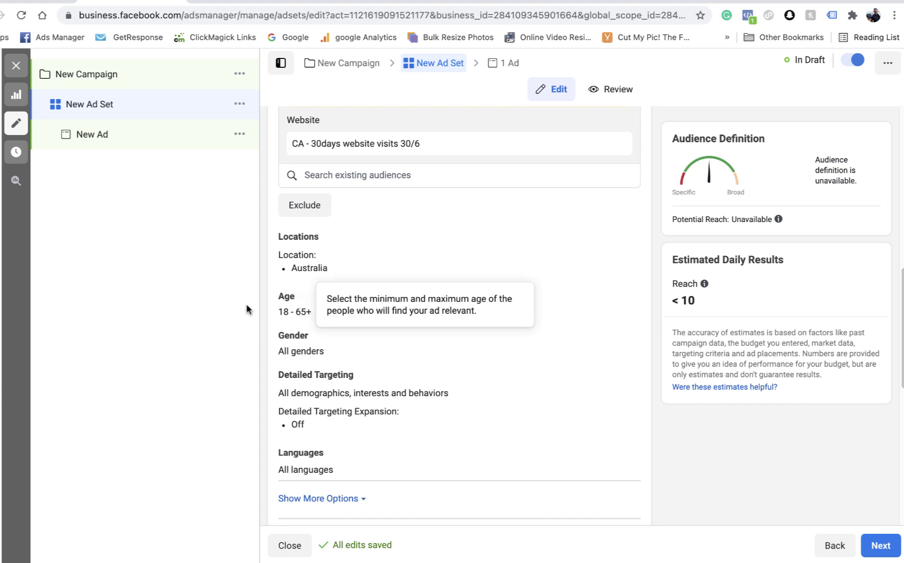
scroll(421, 315, "down", 1)
scroll(352, 369, "down", 2)
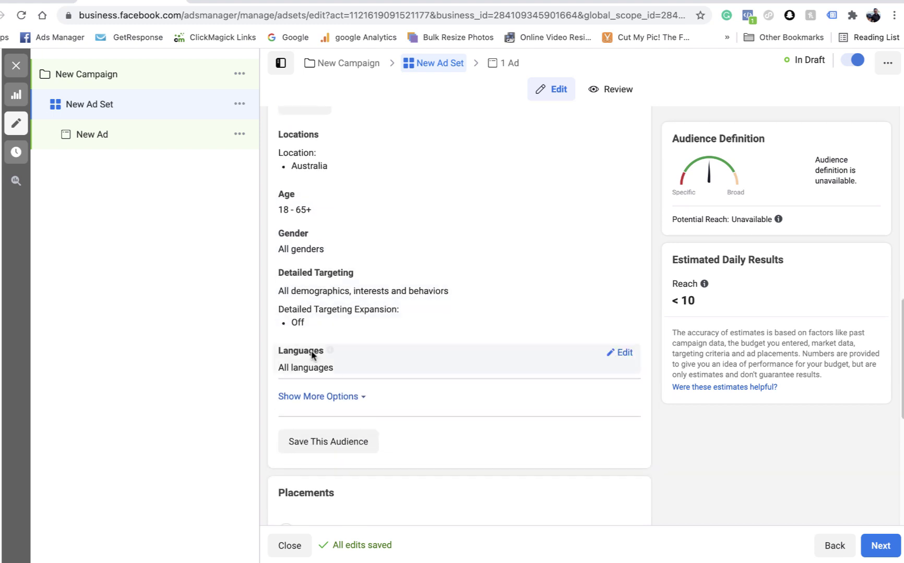
left_click(622, 276)
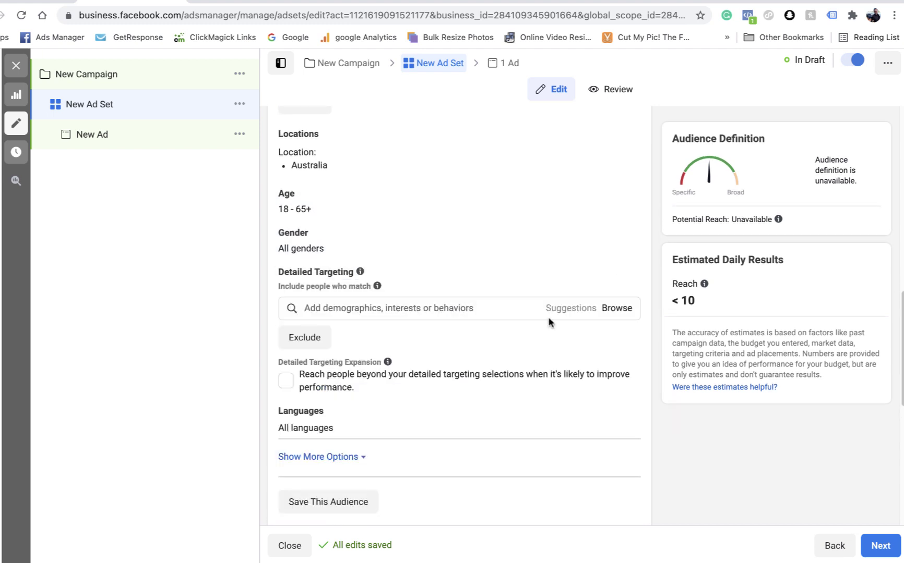
left_click(285, 381)
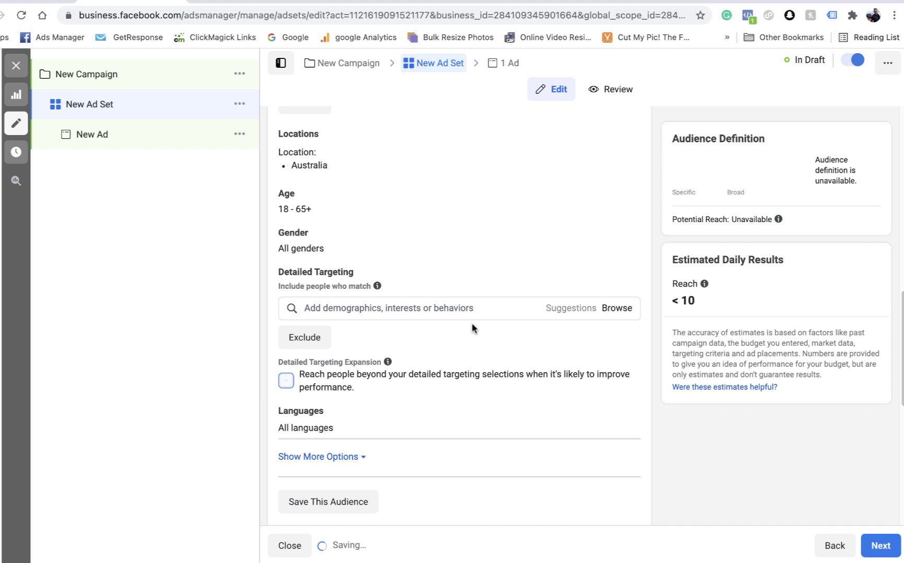
scroll(472, 313, "down", 6)
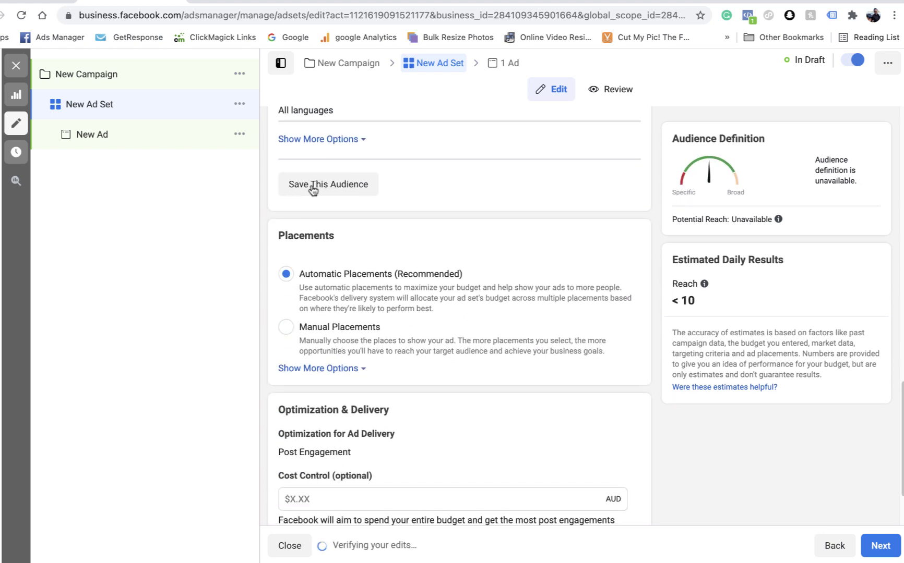
scroll(412, 264, "down", 1)
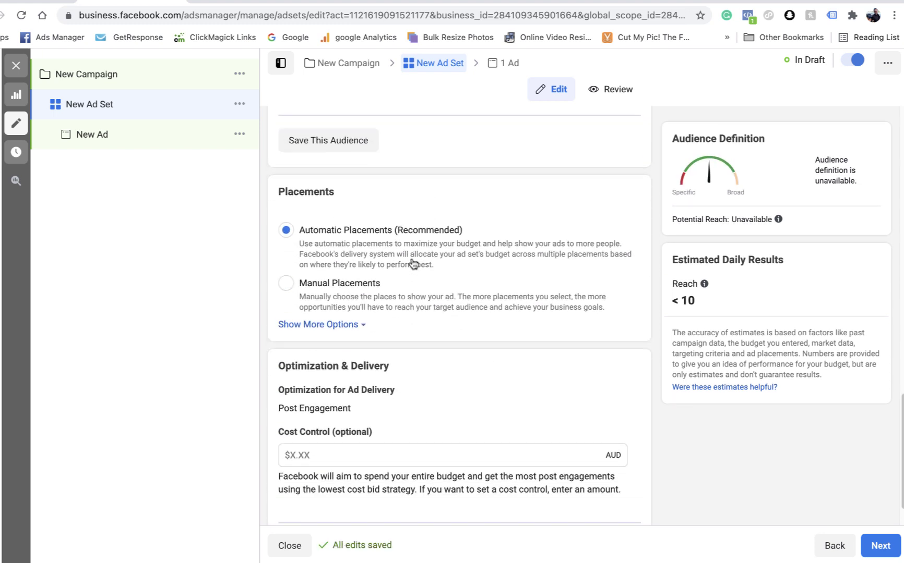
scroll(412, 263, "down", 1)
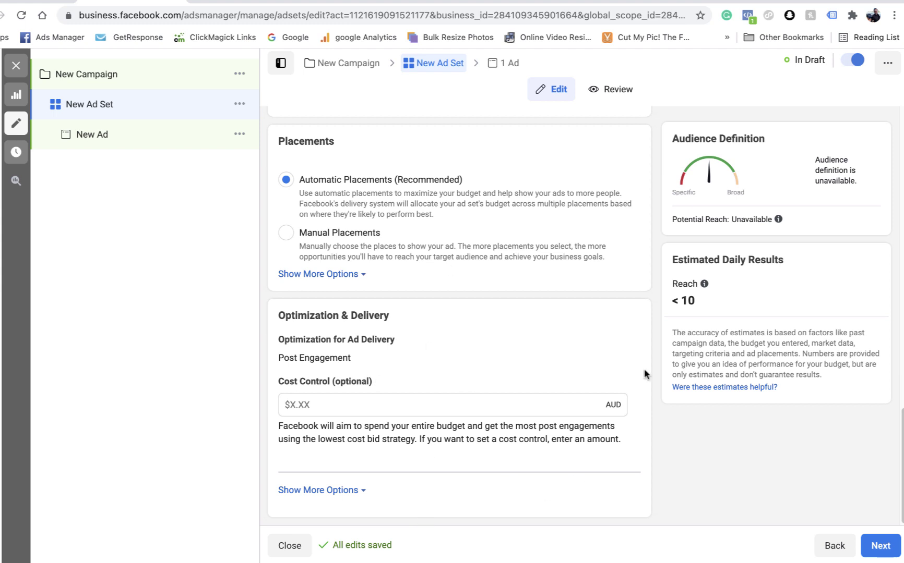
scroll(473, 317, "up", 8)
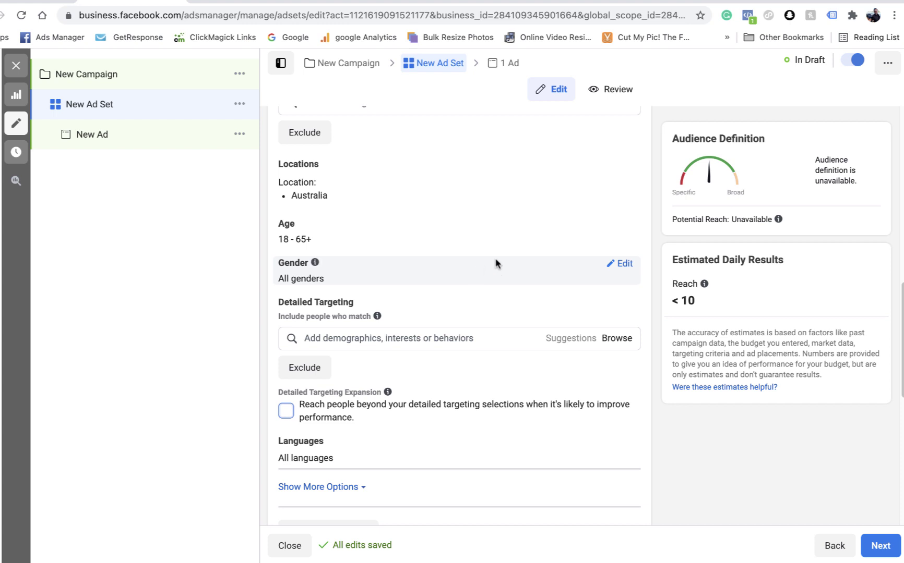
- Move on to the ad and set baihnconstruction as its Instagram account
left_click(882, 546)
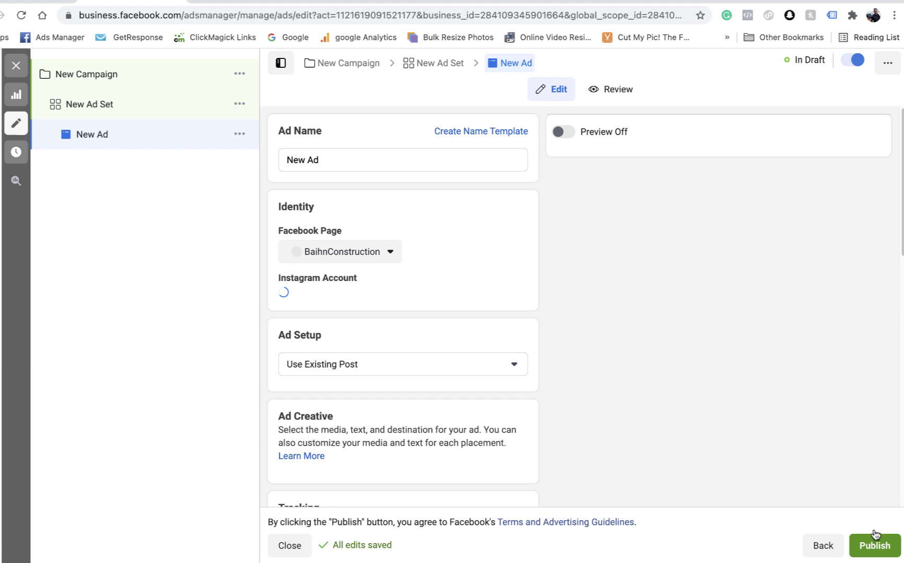
left_click(561, 132)
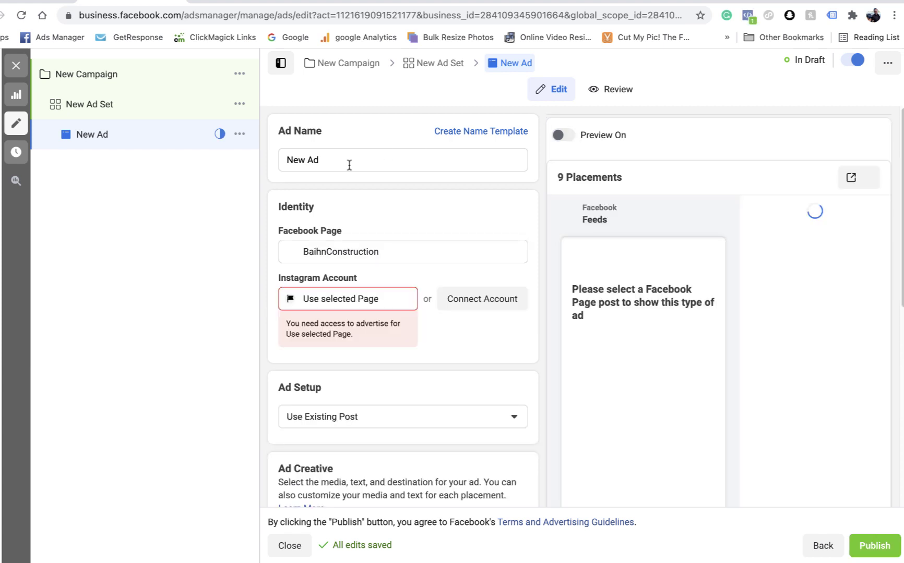
left_click(388, 301)
left_click(343, 355)
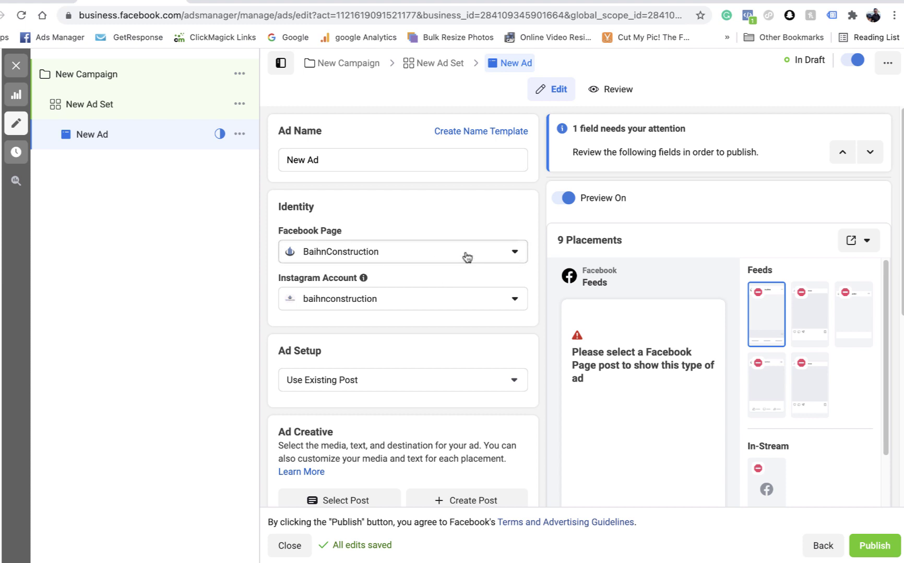
- Keep the ad setup on Use Existing Post
scroll(467, 257, "down", 3)
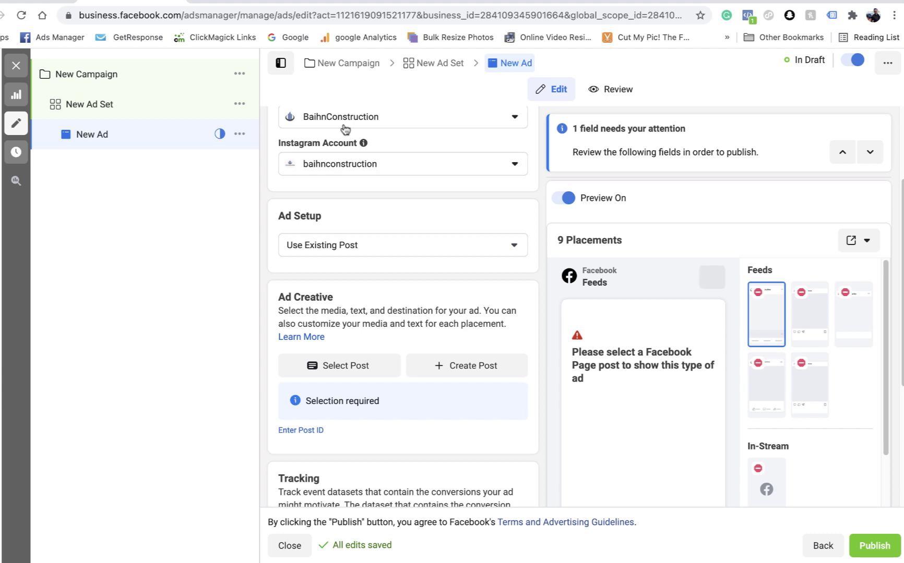
scroll(452, 228, "down", 3)
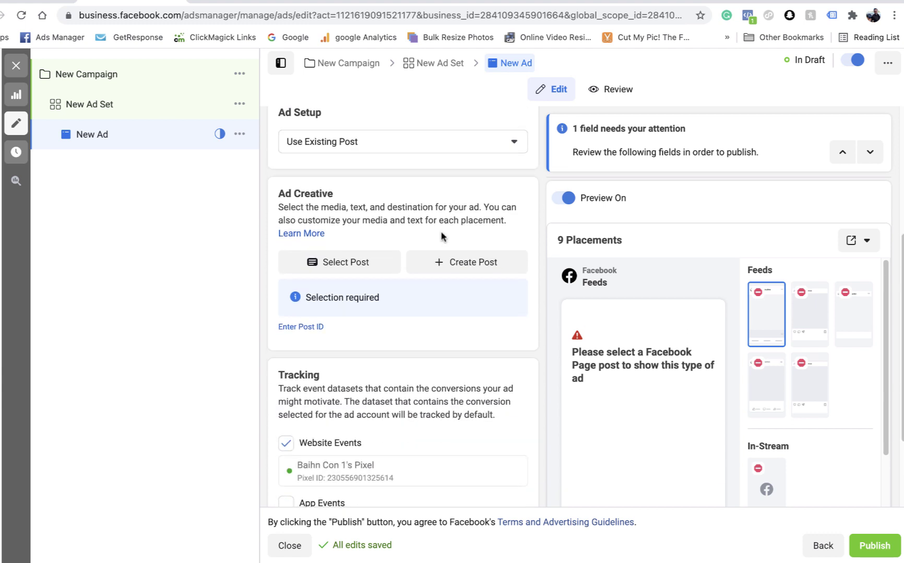
scroll(415, 273, "up", 3)
left_click(490, 250)
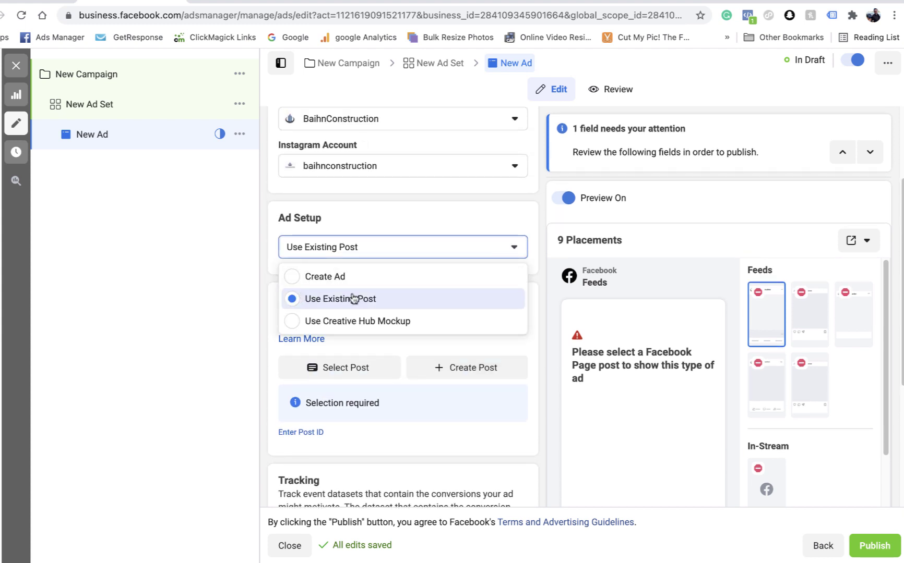
left_click(484, 214)
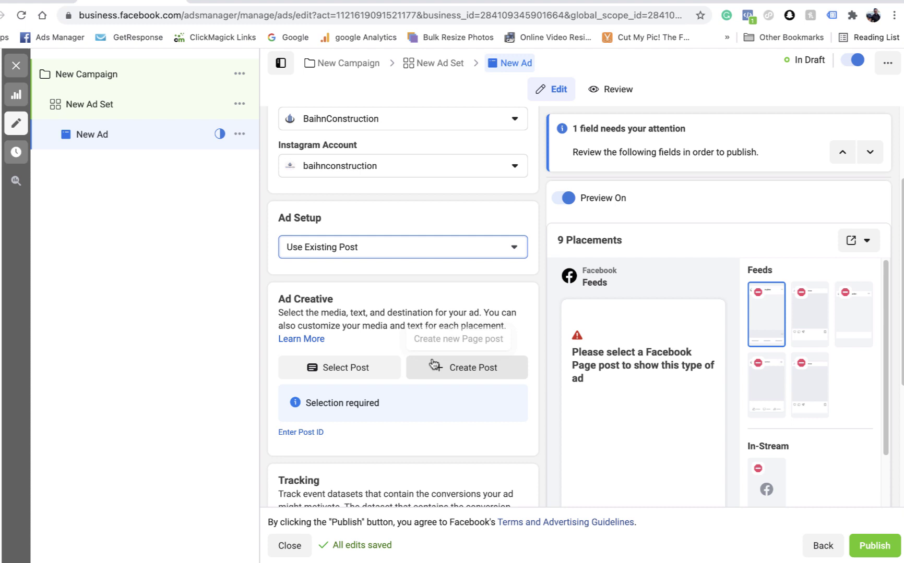
- Pick the 'A real showstopper!' kitchen post and expand its full caption in the preview
left_click(377, 368)
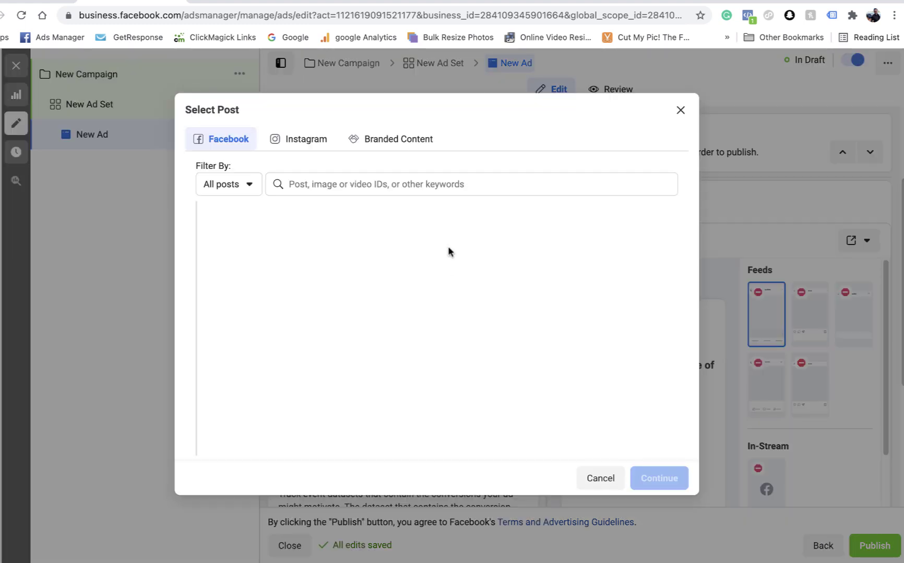
scroll(402, 313, "down", 1)
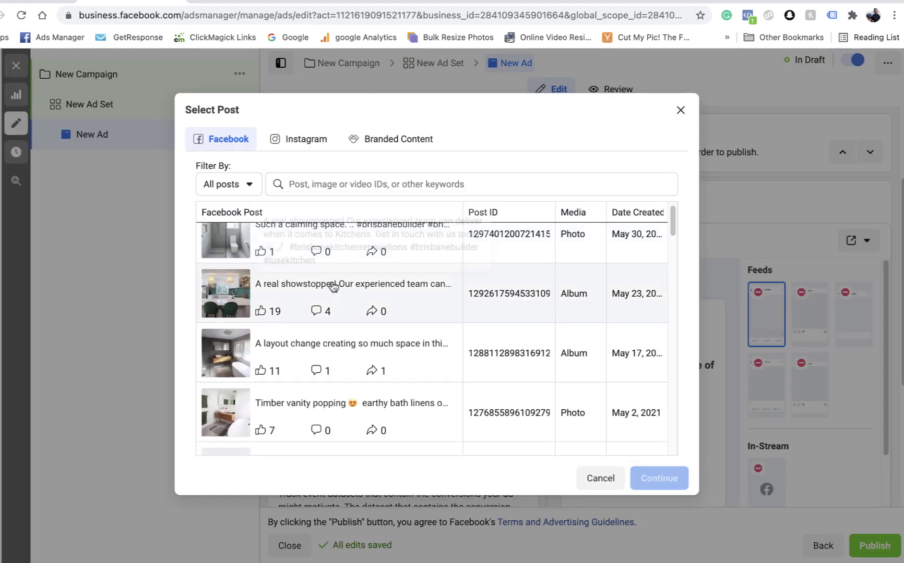
left_click(302, 287)
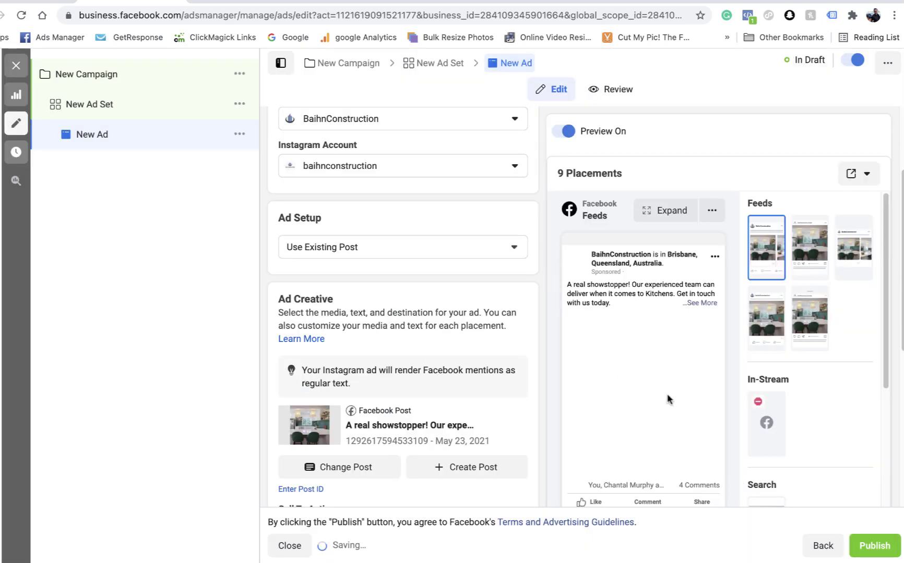
left_click(703, 303)
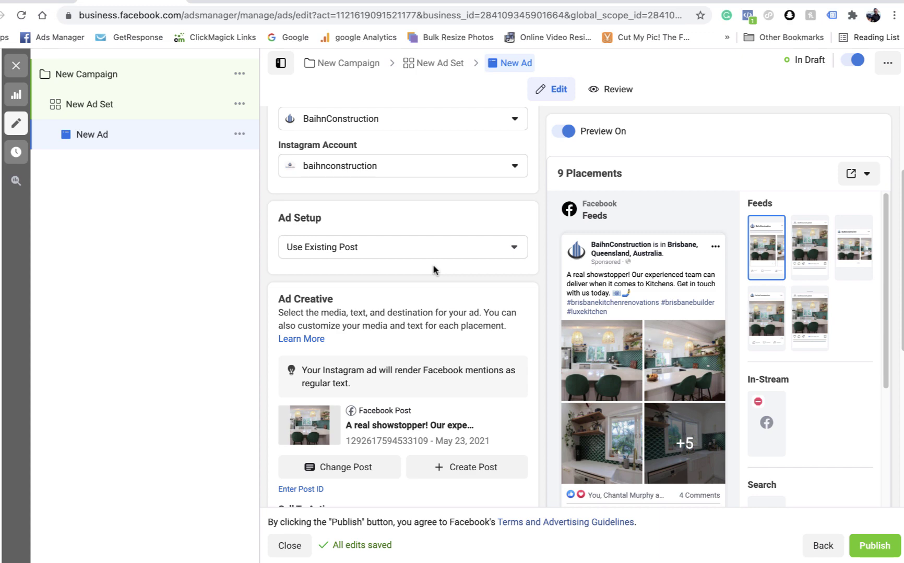
scroll(433, 270, "down", 4)
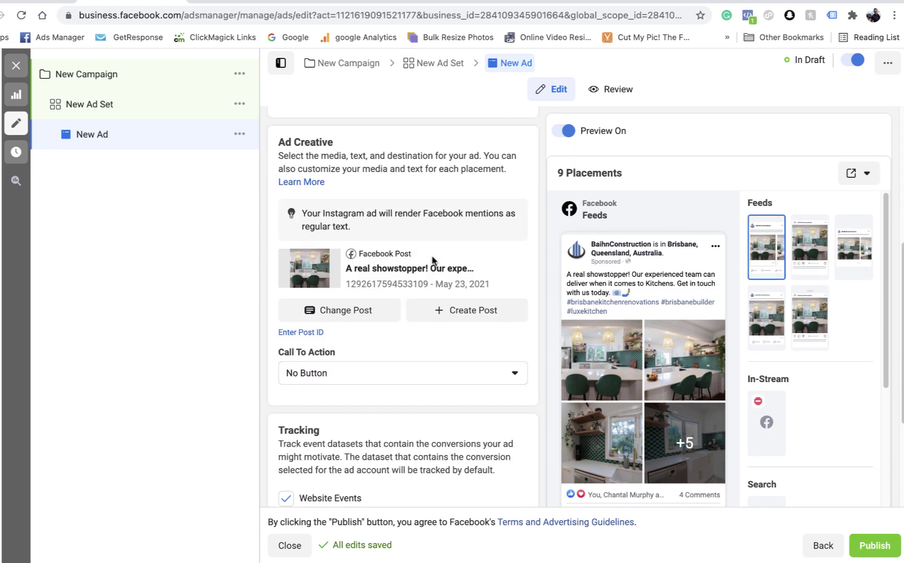
scroll(452, 343, "down", 2)
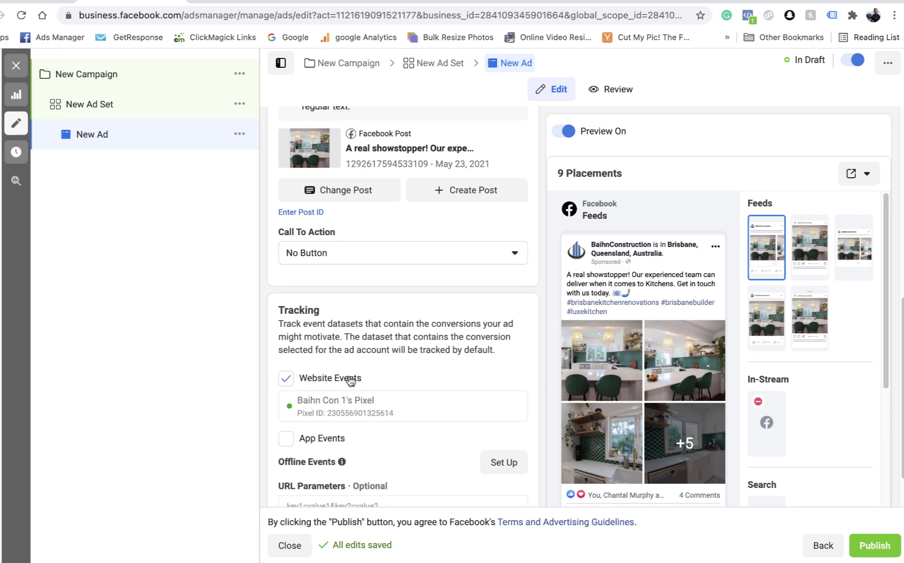
scroll(344, 374, "down", 1)
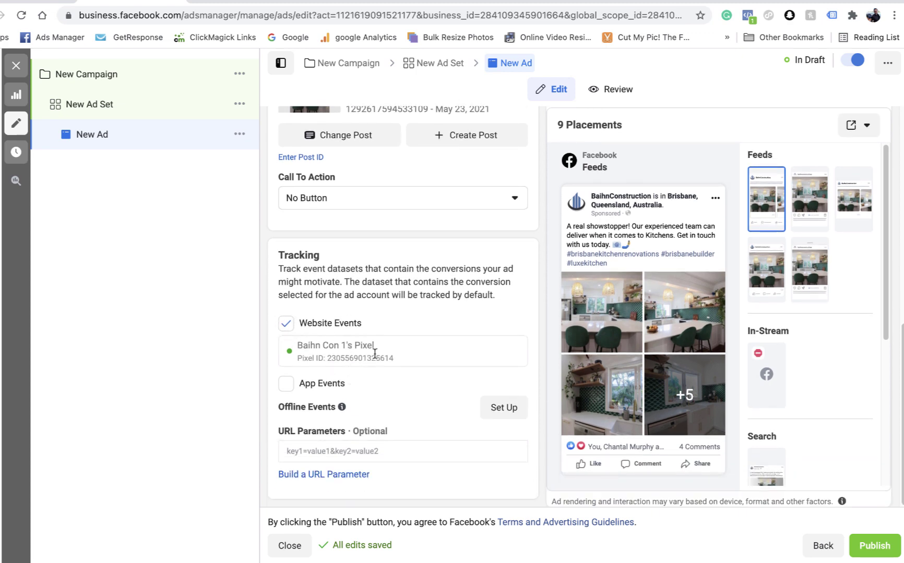
scroll(430, 345, "up", 5)
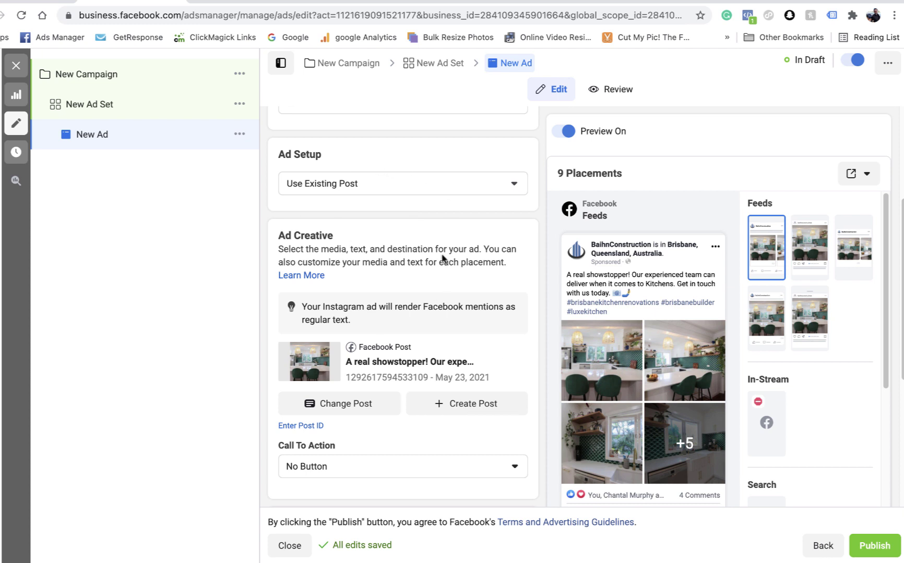
left_click(507, 184)
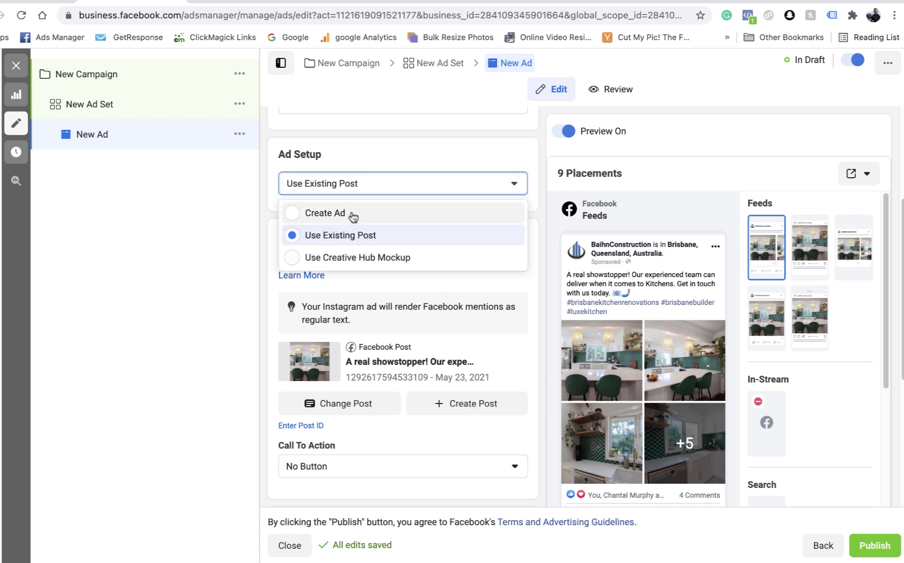
left_click(406, 214)
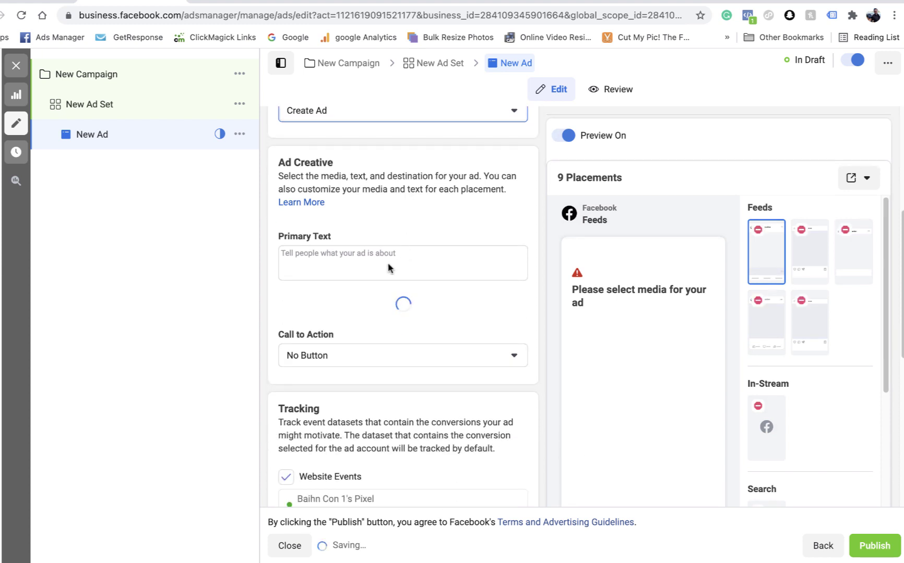
scroll(365, 355, "down", 4)
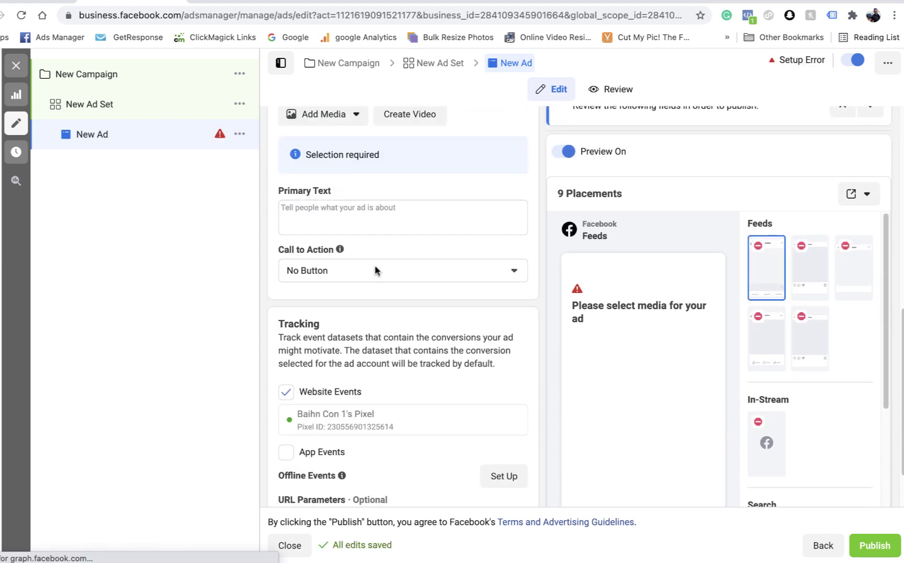
left_click(375, 269)
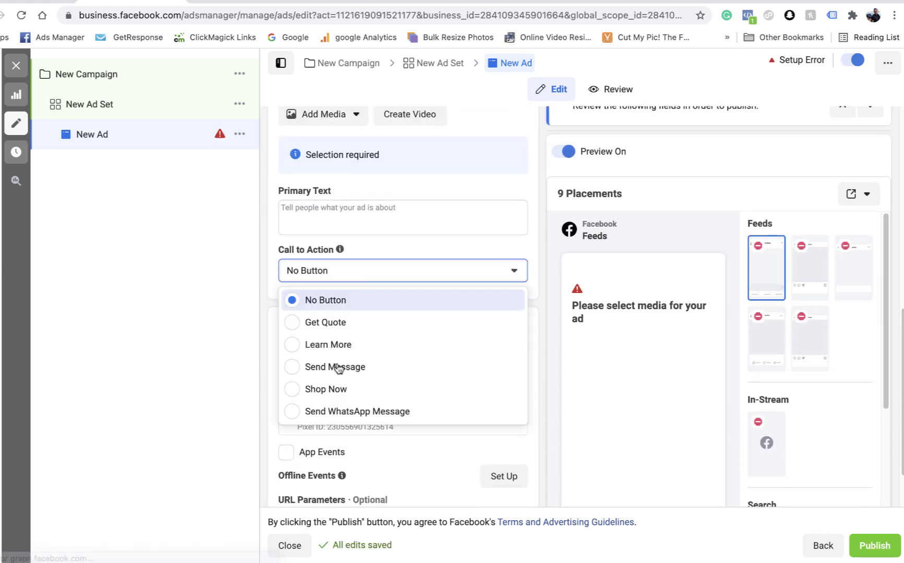
left_click(402, 241)
scroll(369, 319, "up", 8)
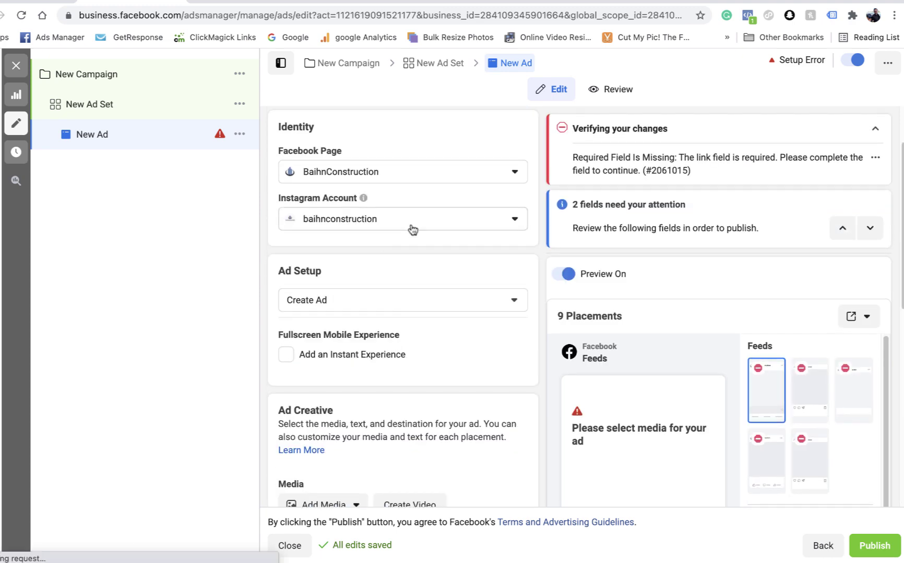
left_click(423, 305)
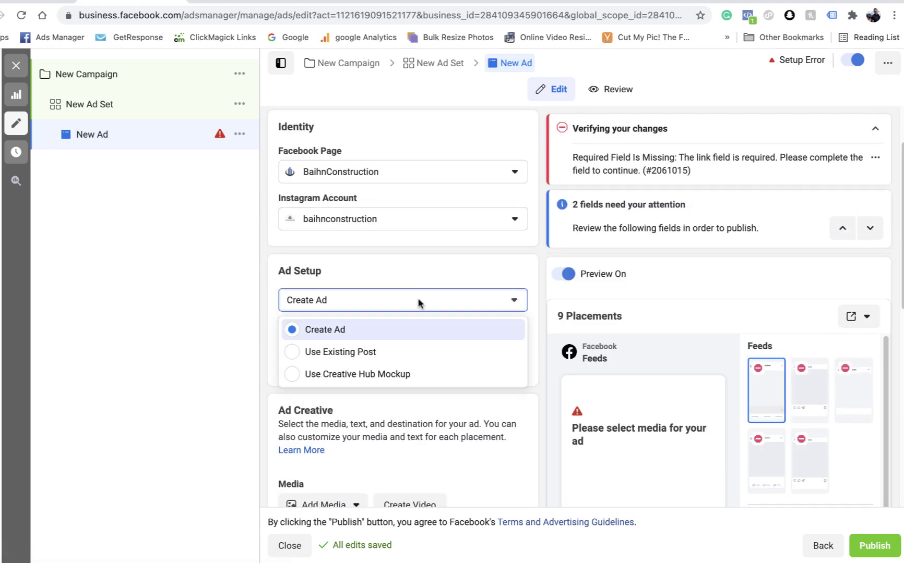
left_click(367, 351)
scroll(366, 348, "down", 6)
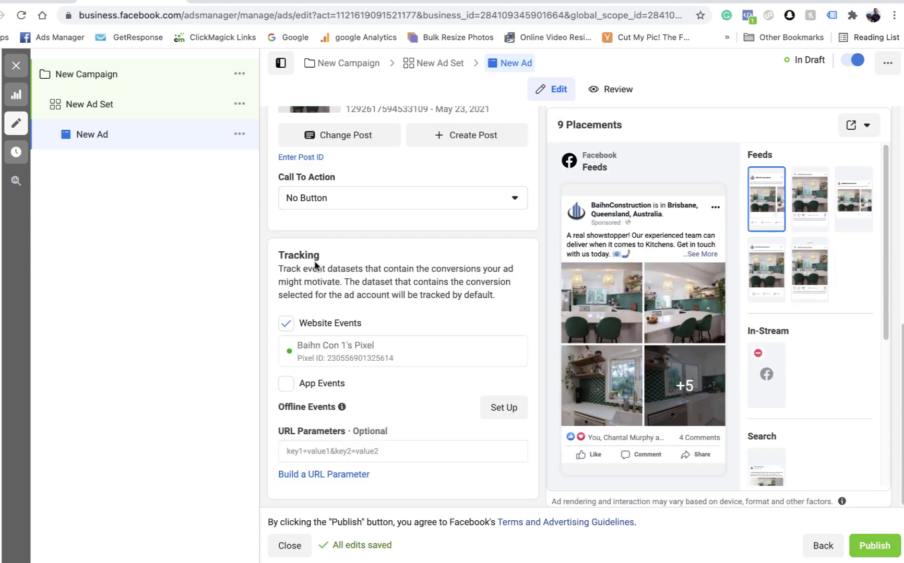
scroll(373, 203, "up", 5)
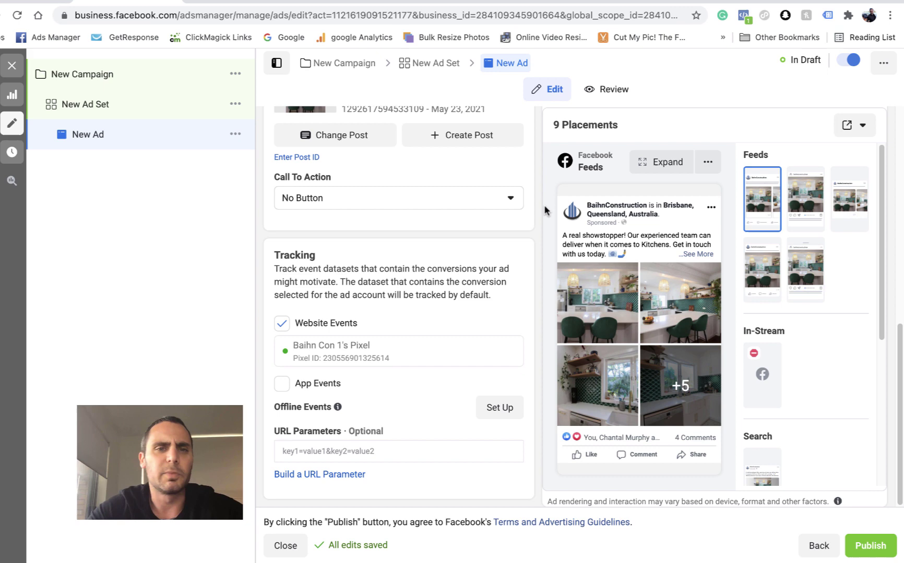
scroll(592, 311, "up", 10)
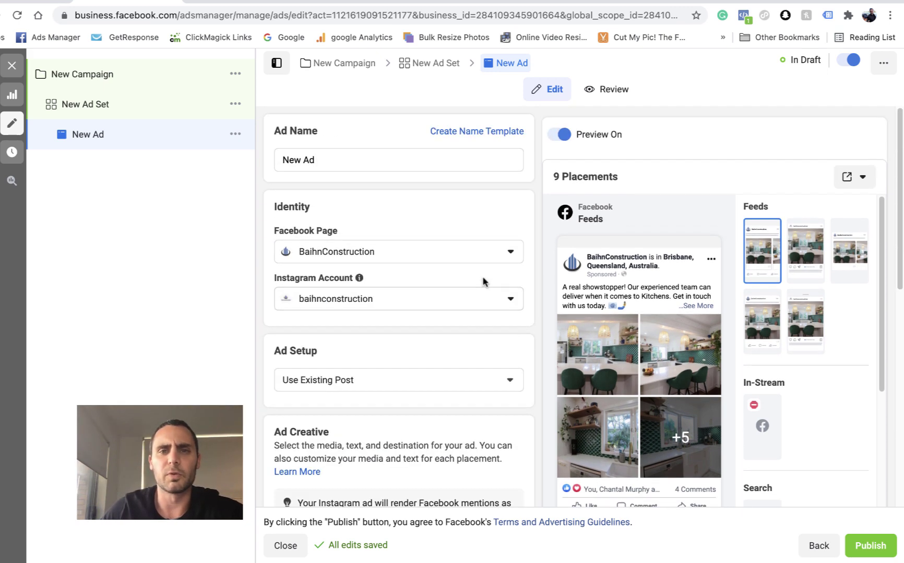